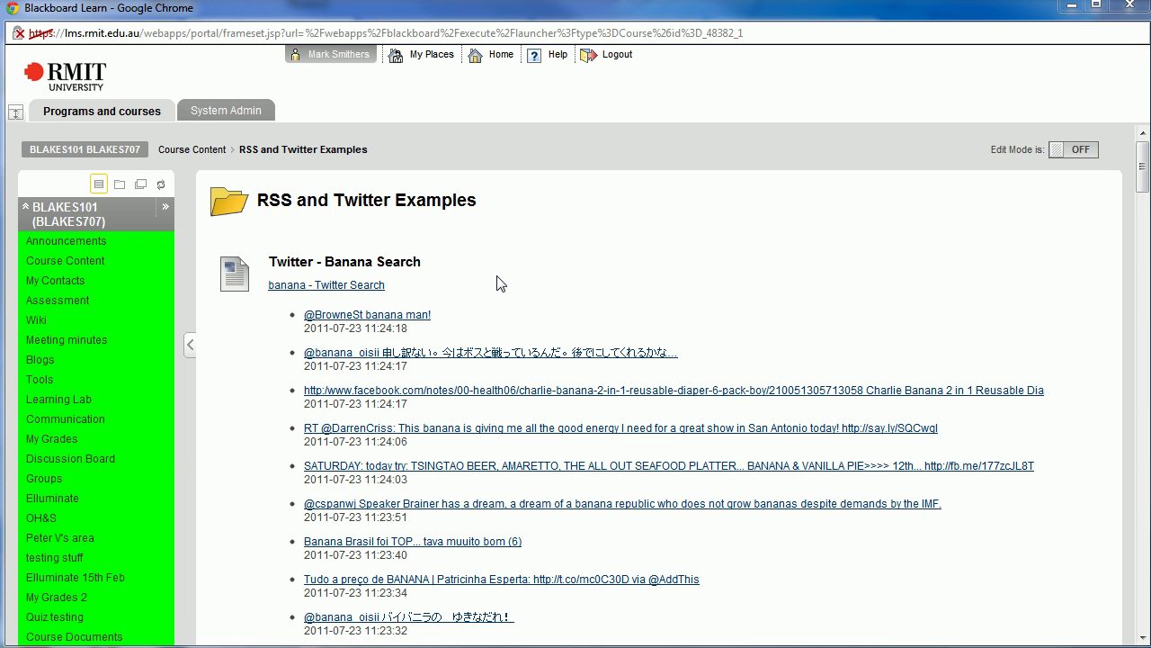
Turn Edit Mode on for the course folder
{"action": "left_click", "coordinate": [1076, 149]}
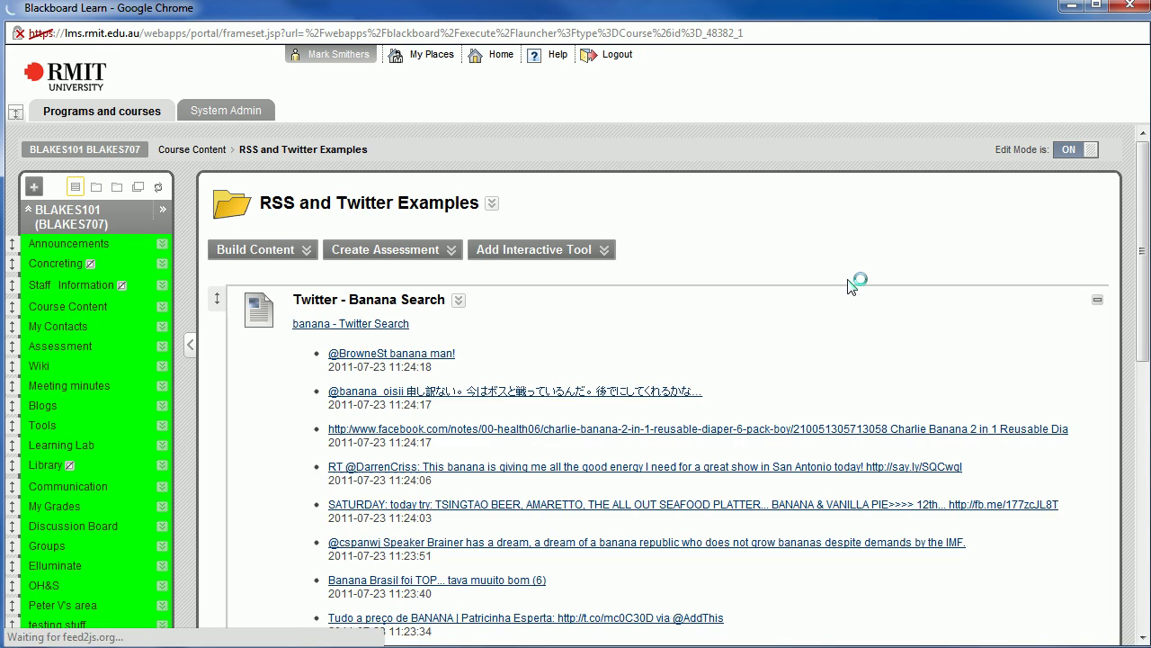
{"action": "scroll", "coordinate": [853, 284], "scroll_direction": "down", "scroll_amount": 10}
{"action": "scroll", "coordinate": [450, 327], "scroll_direction": "up", "scroll_amount": 2}
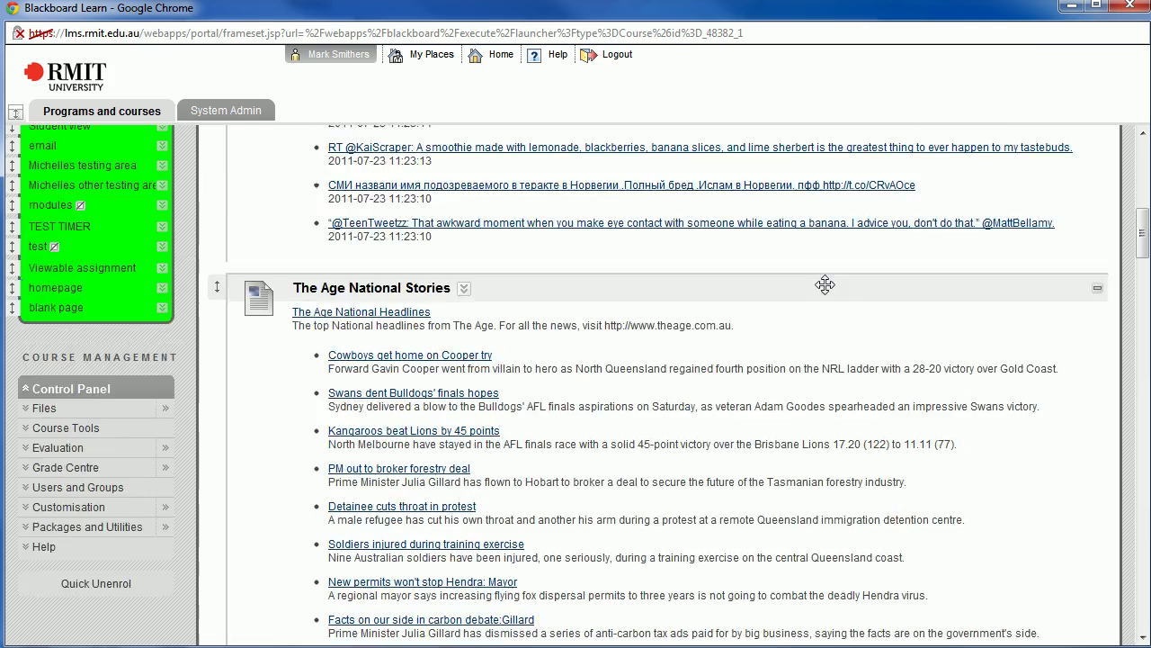
Delete The Age National Stories item, confirming with OK
{"action": "left_click", "coordinate": [464, 288]}
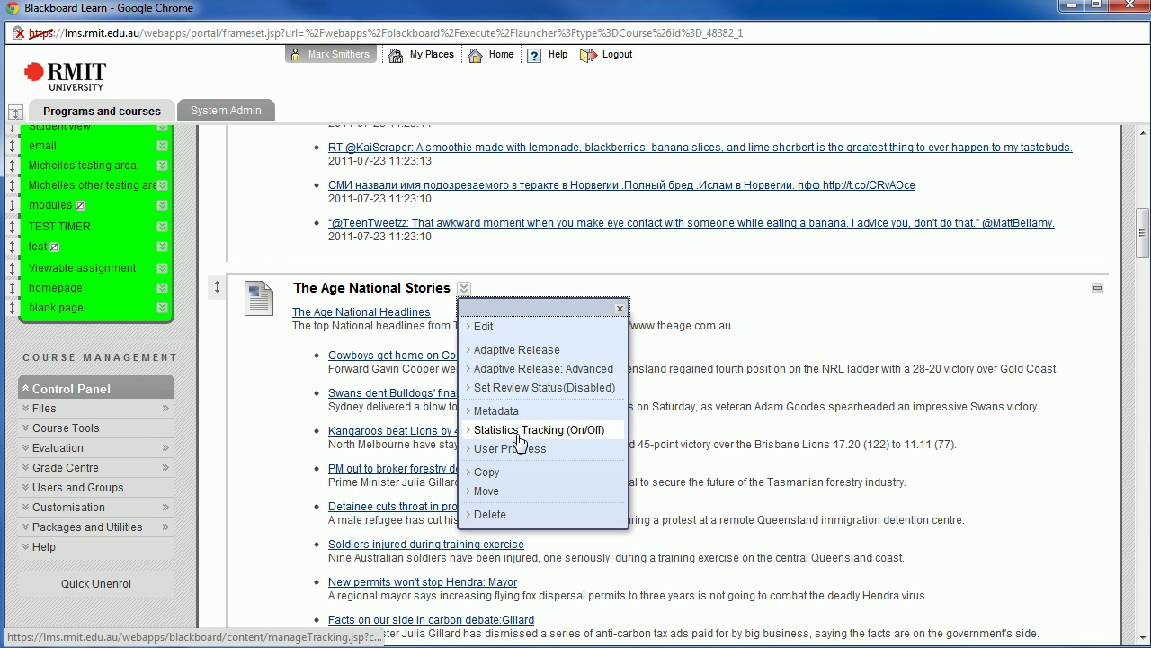
{"action": "left_click", "coordinate": [517, 514]}
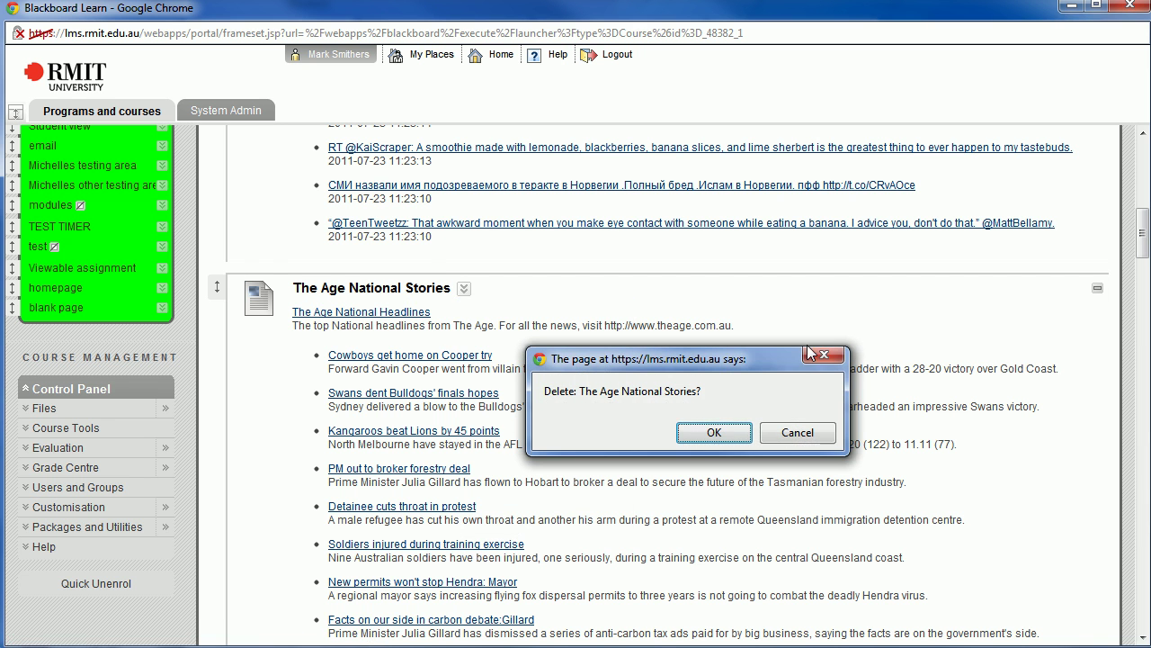
{"action": "left_click", "coordinate": [711, 433]}
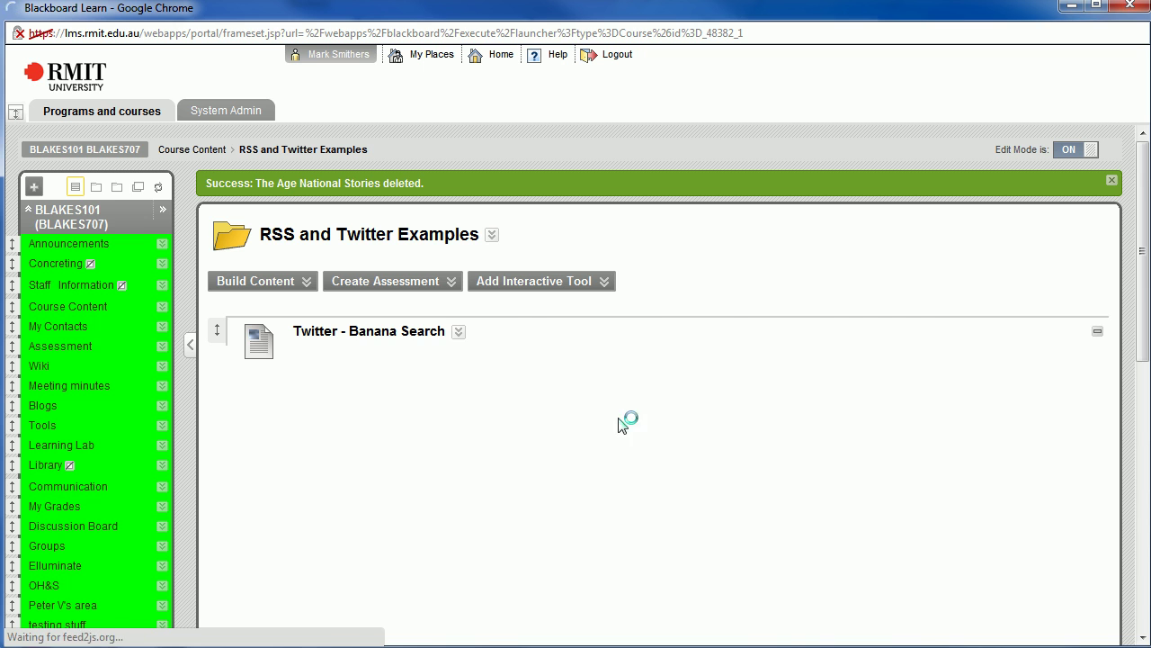
{"action": "scroll", "coordinate": [688, 402], "scroll_direction": "down", "scroll_amount": 5}
{"action": "scroll", "coordinate": [688, 402], "scroll_direction": "up", "scroll_amount": 5}
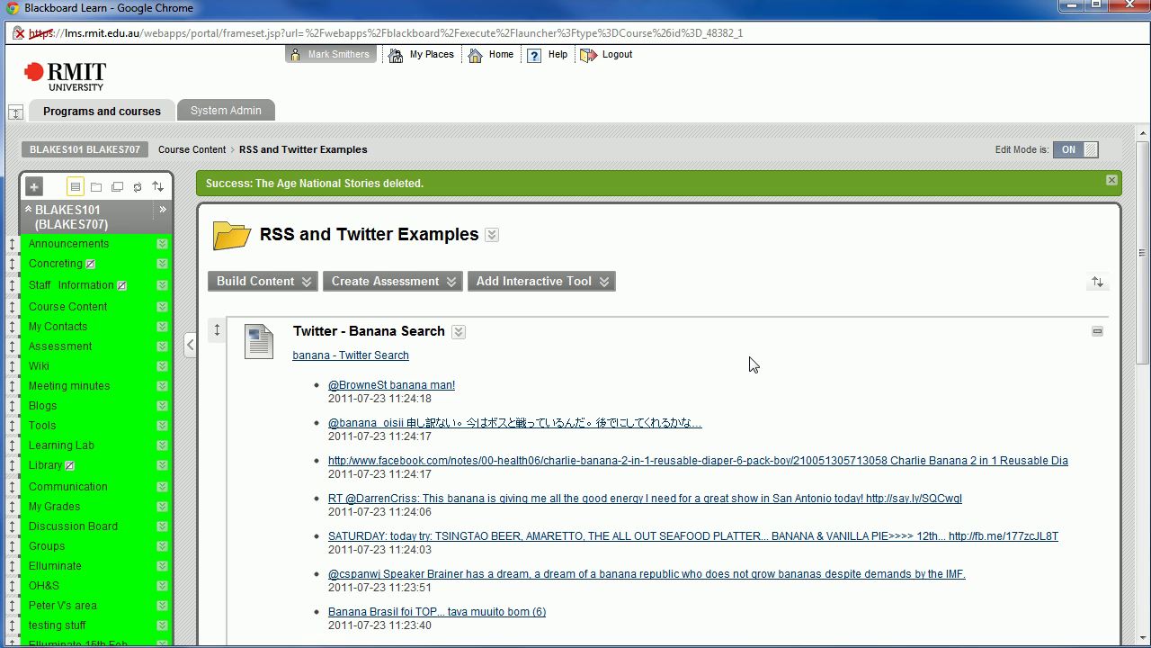
{"action": "scroll", "coordinate": [753, 364], "scroll_direction": "down", "scroll_amount": 1}
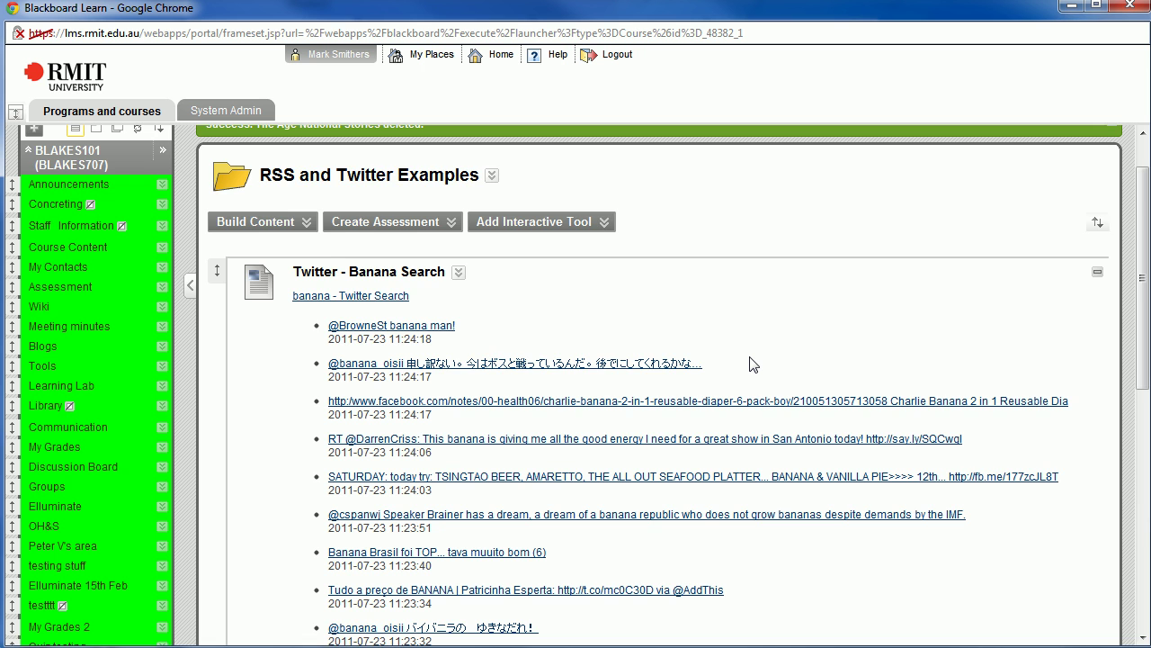
{"action": "scroll", "coordinate": [753, 364], "scroll_direction": "up", "scroll_amount": 1}
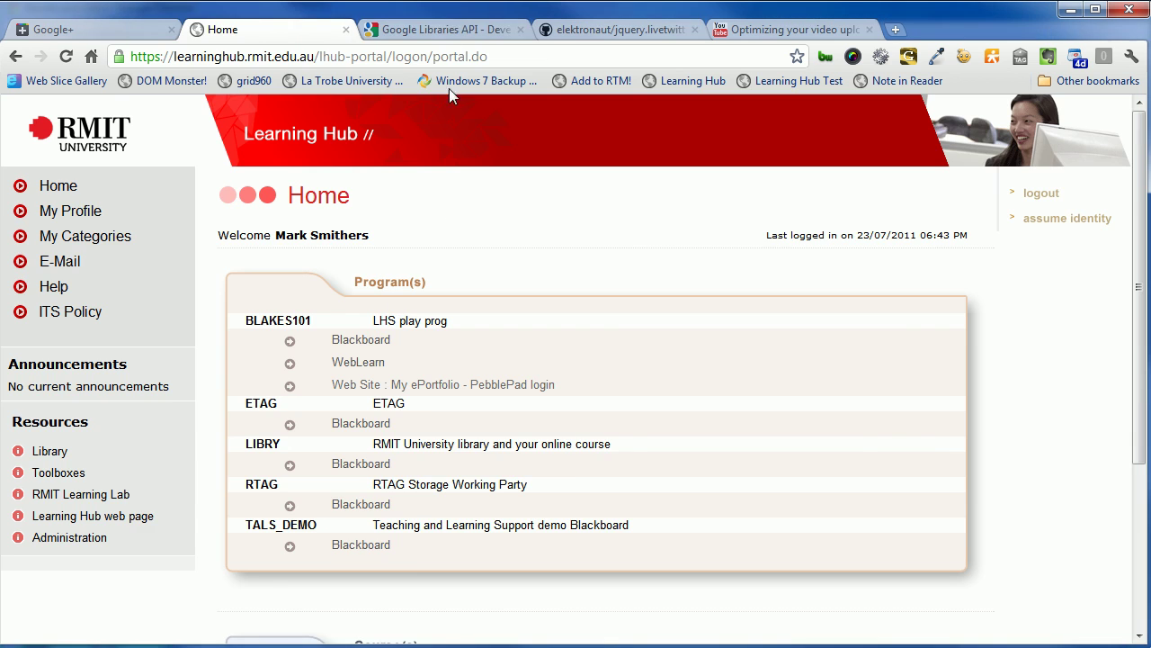
Bring up the elektronaut/jquery.livetwitter GitHub repository page in Chrome
{"action": "left_click", "coordinate": [445, 29]}
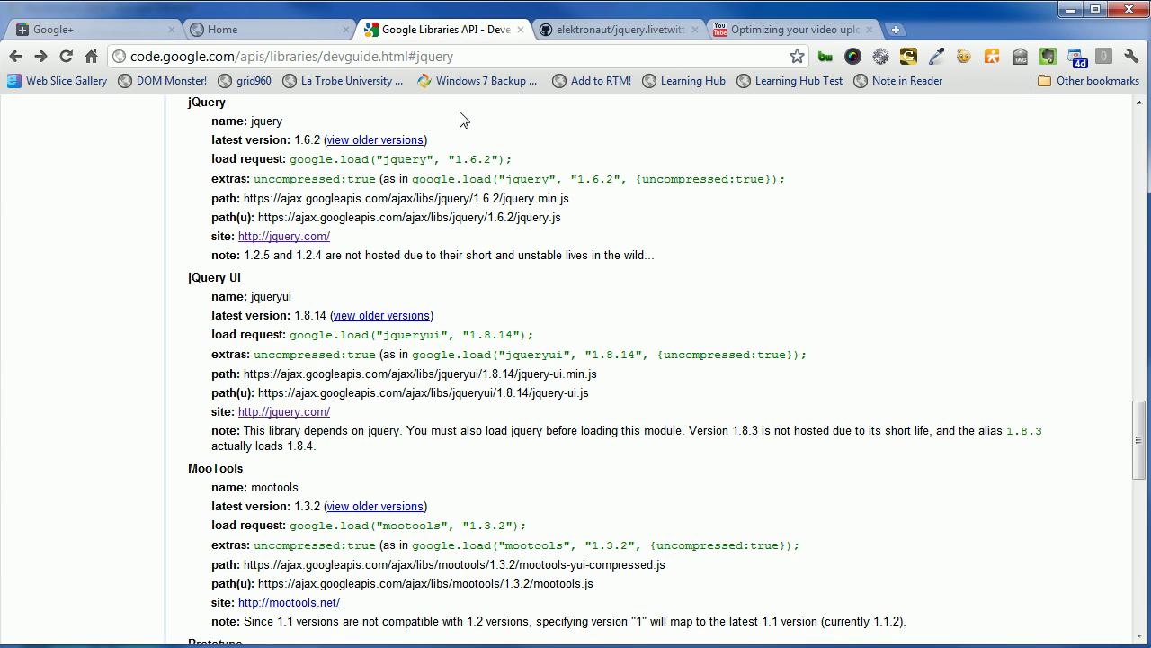
{"action": "left_click", "coordinate": [586, 32]}
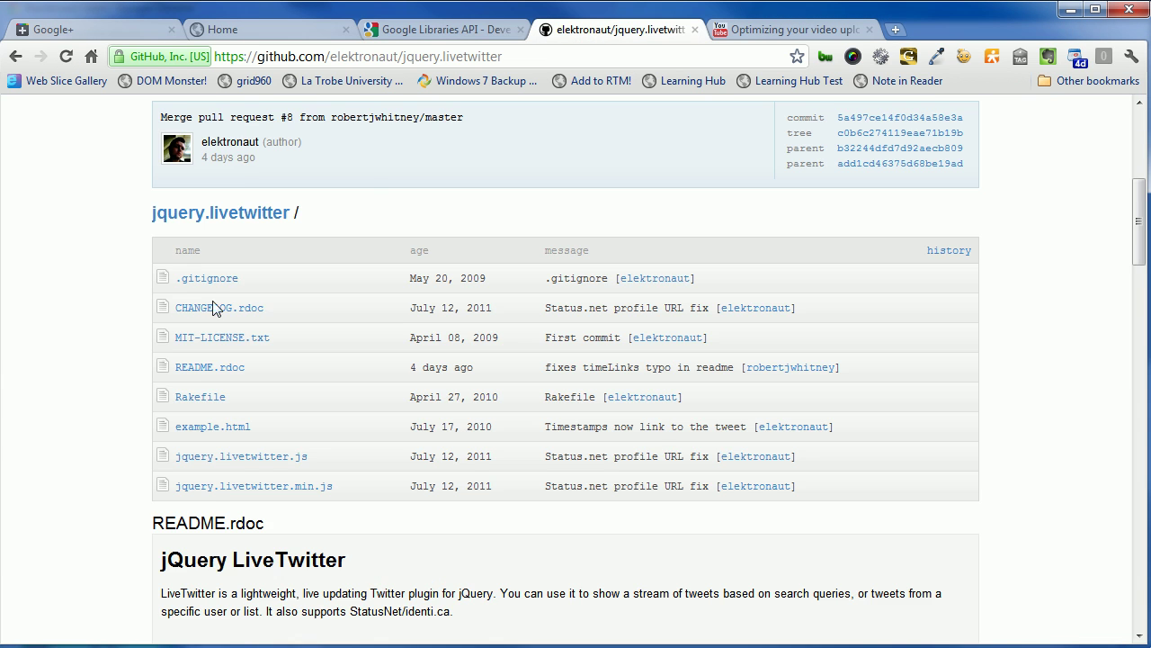
{"action": "scroll", "coordinate": [108, 450], "scroll_direction": "up", "scroll_amount": 5}
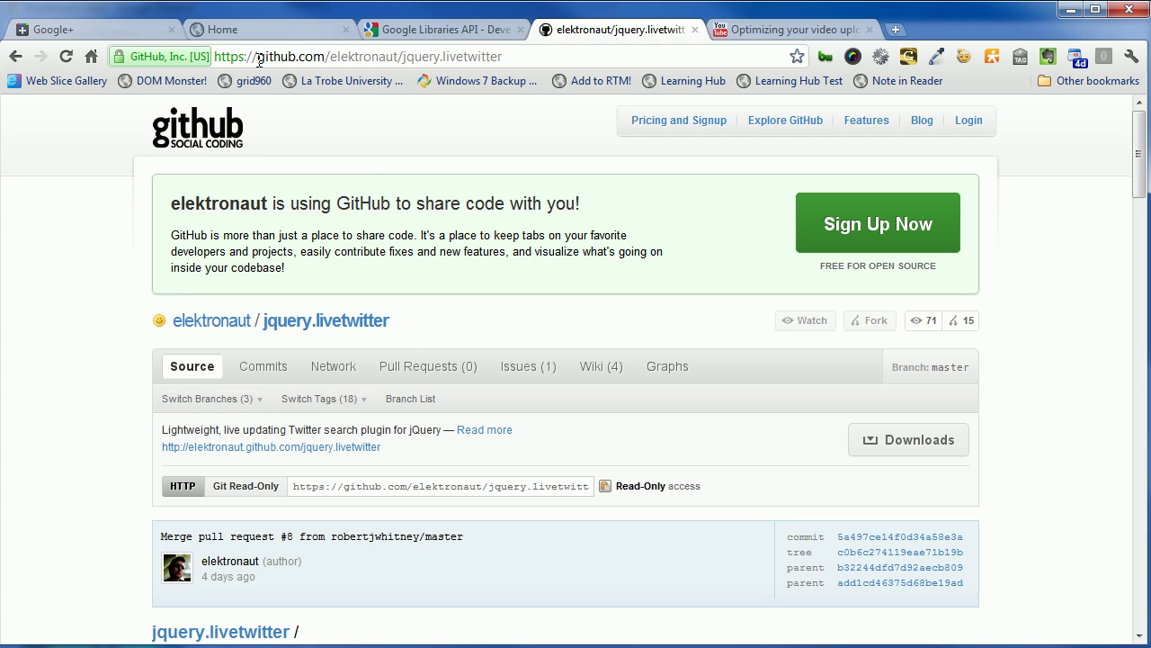
{"action": "left_click_drag", "start_coordinate": [258, 58], "coordinate": [518, 56]}
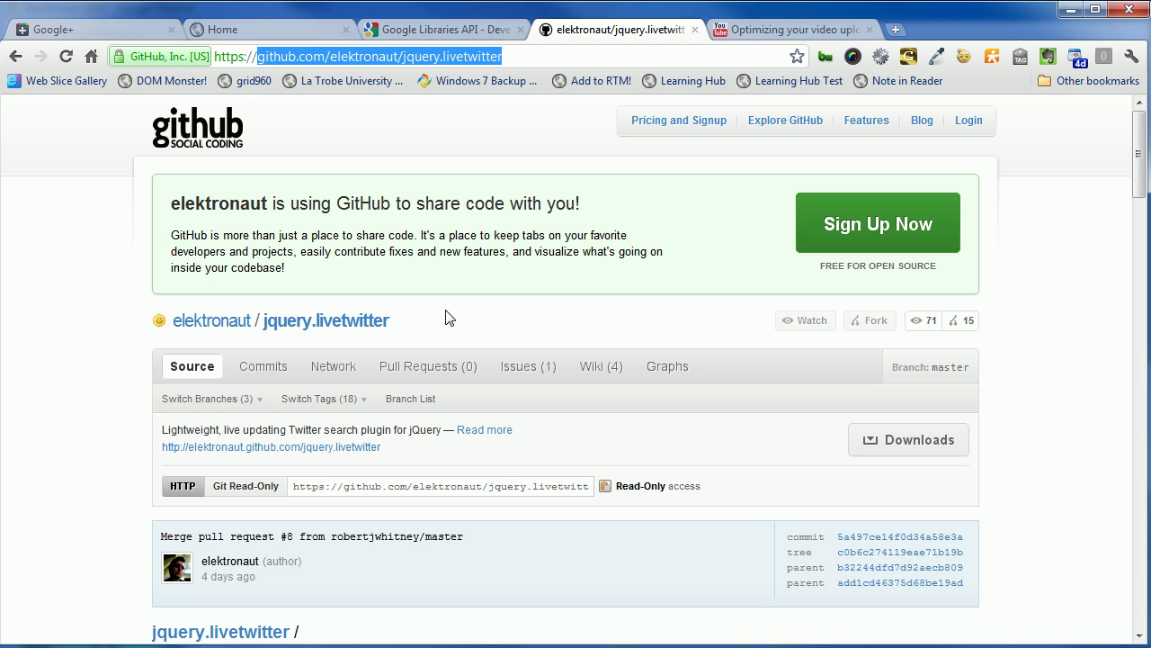
{"action": "left_click", "coordinate": [441, 287]}
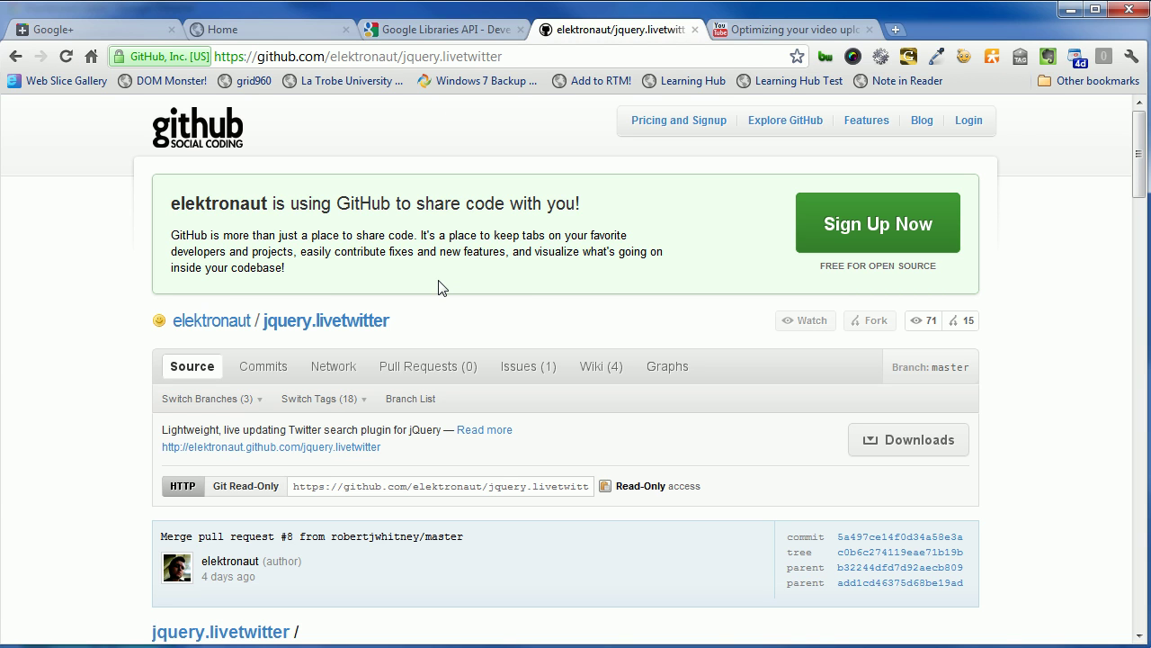
{"action": "scroll", "coordinate": [437, 284], "scroll_direction": "down", "scroll_amount": 3}
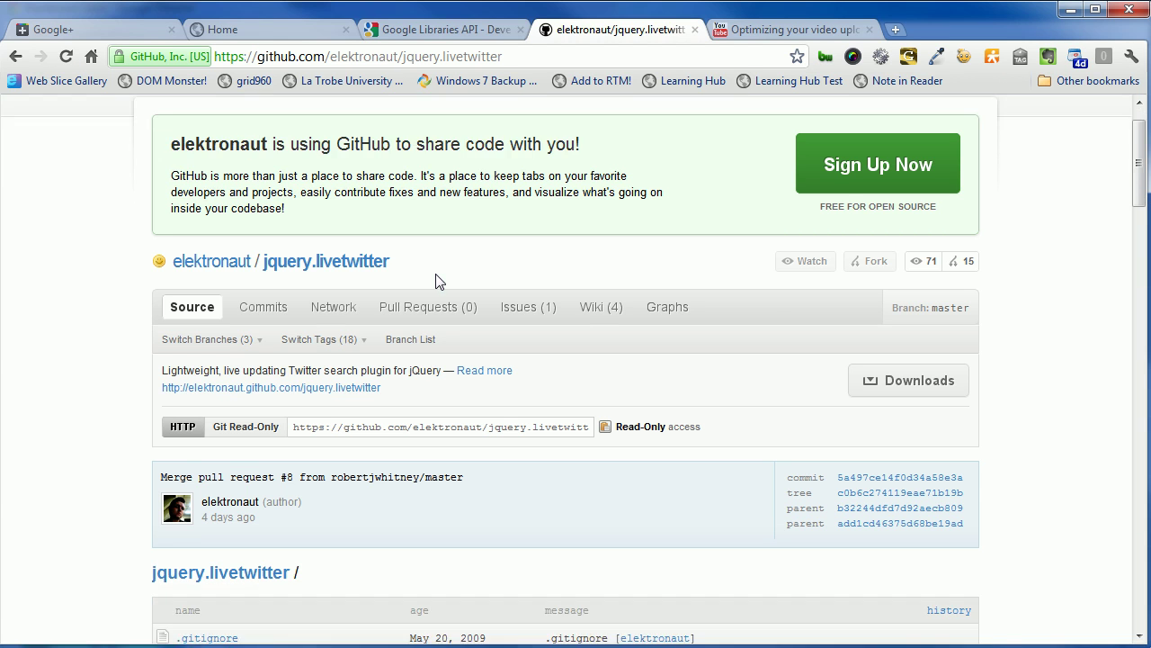
{"action": "scroll", "coordinate": [438, 282], "scroll_direction": "down", "scroll_amount": 1}
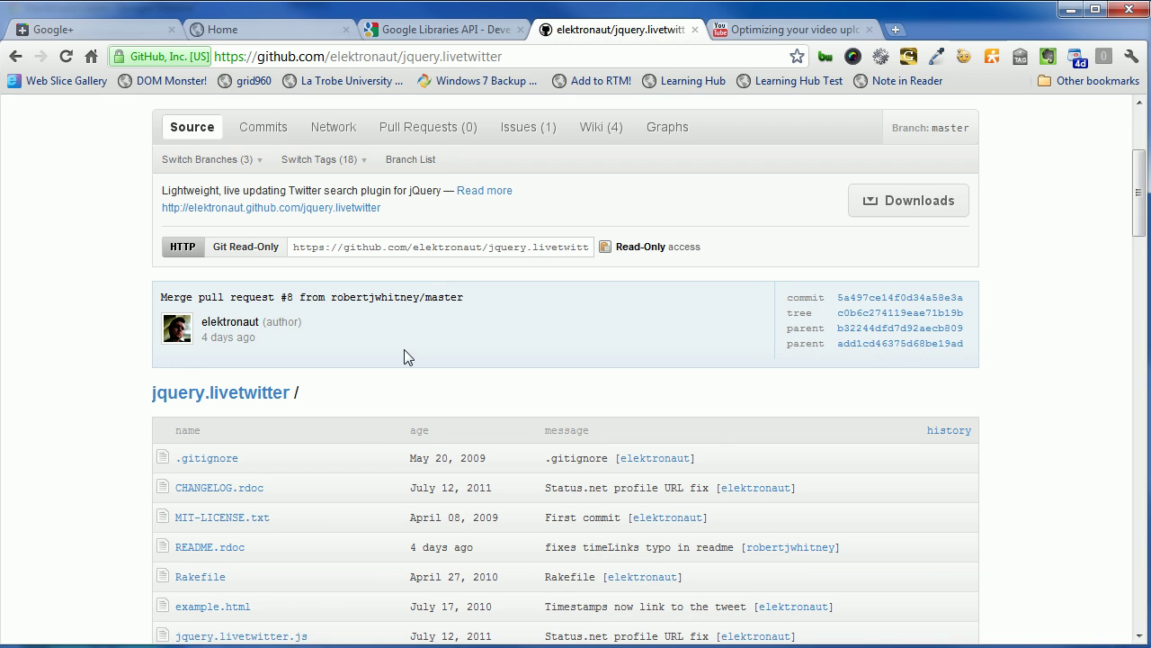
{"action": "scroll", "coordinate": [404, 350], "scroll_direction": "down", "scroll_amount": 3}
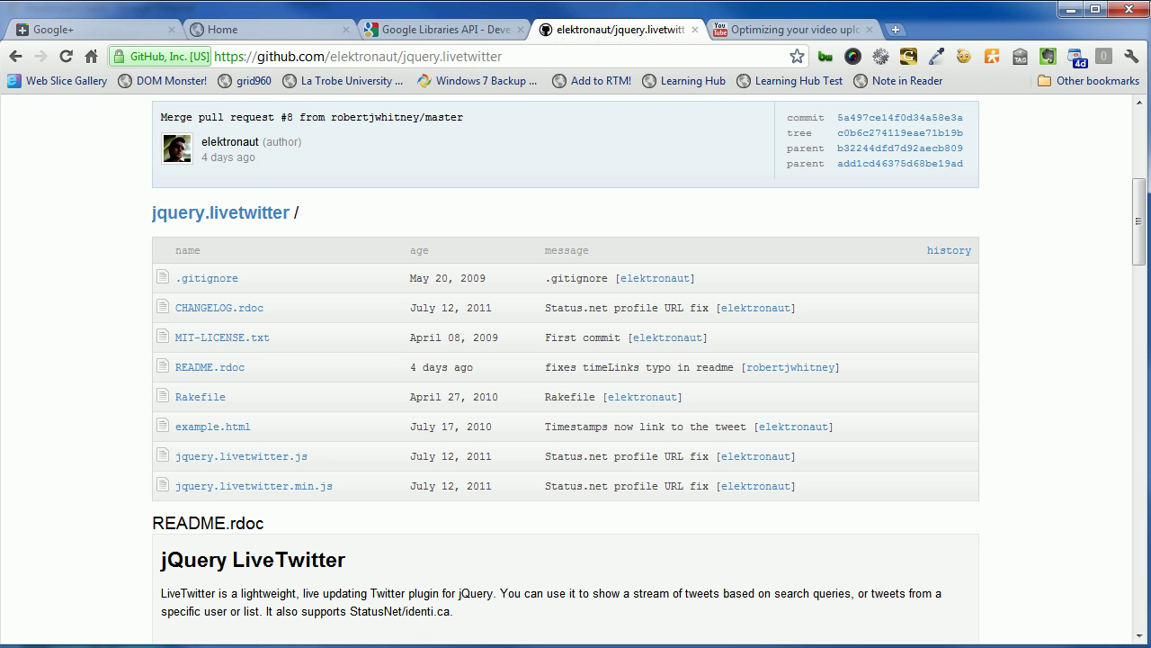
Open TwitterExample.htm from the TwitterRSSExample folder with Edit with Notepad++
{"action": "key", "text": "alt+Tab"}
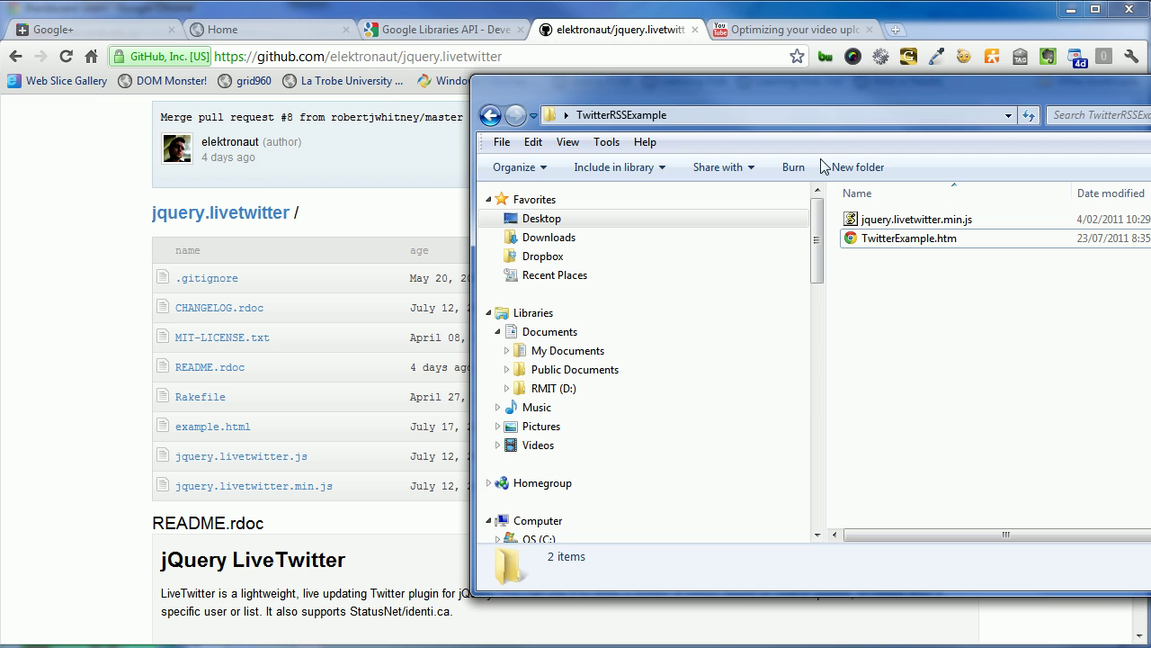
{"action": "left_click_drag", "start_coordinate": [909, 89], "coordinate": [592, 84]}
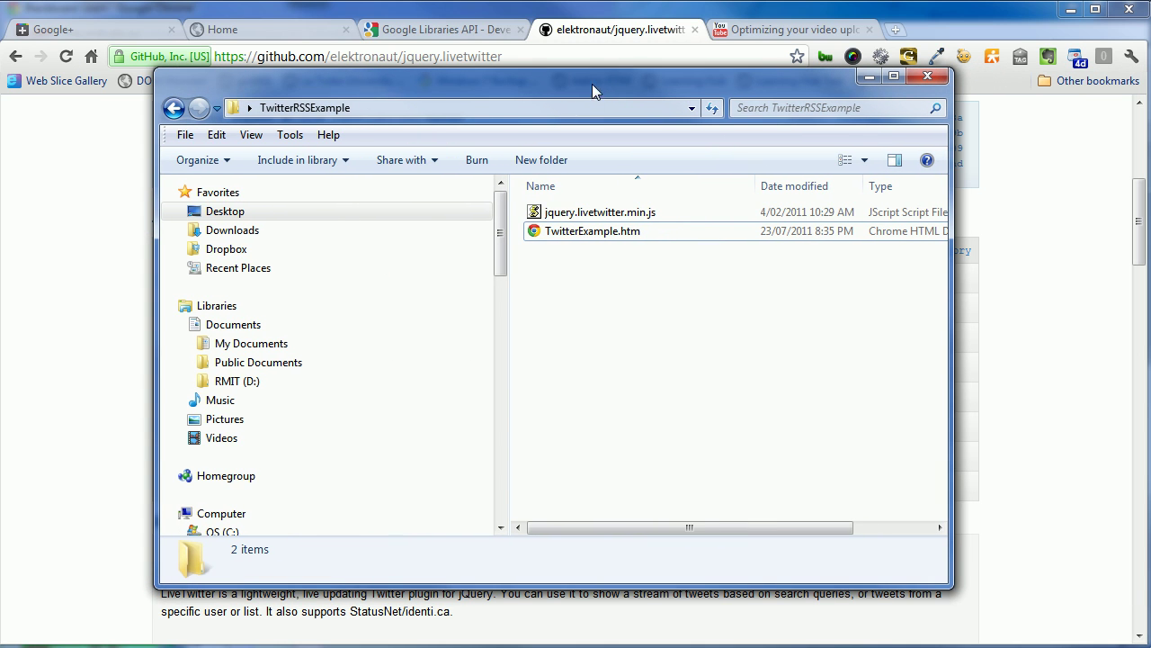
{"action": "right_click", "coordinate": [591, 235]}
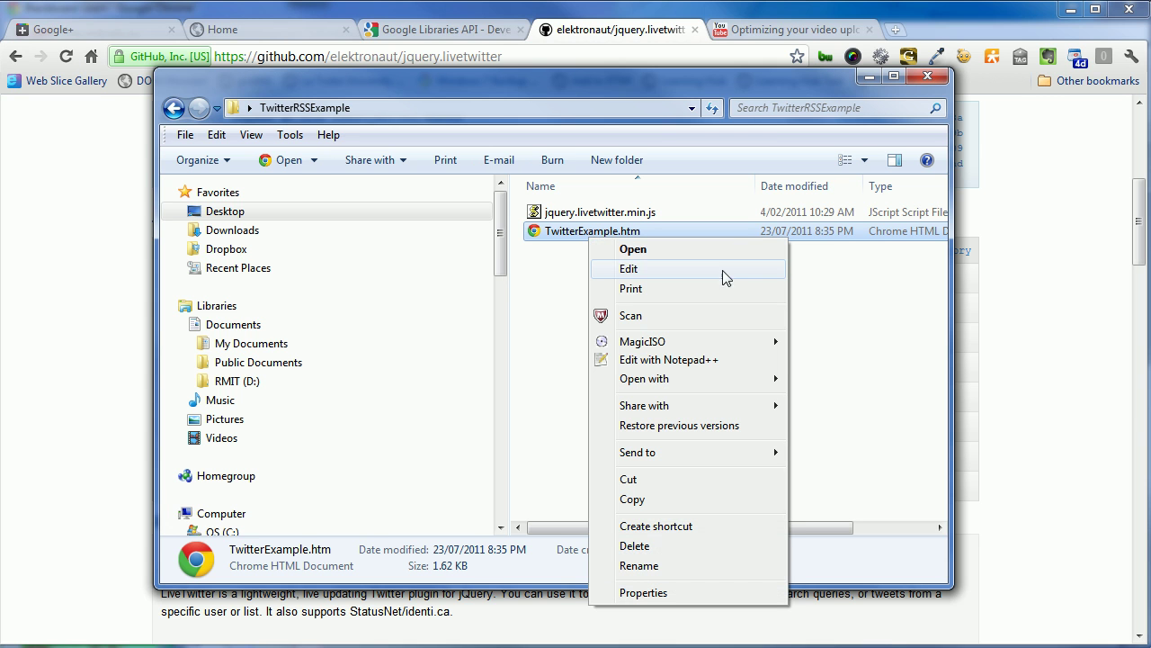
{"action": "left_click", "coordinate": [729, 365]}
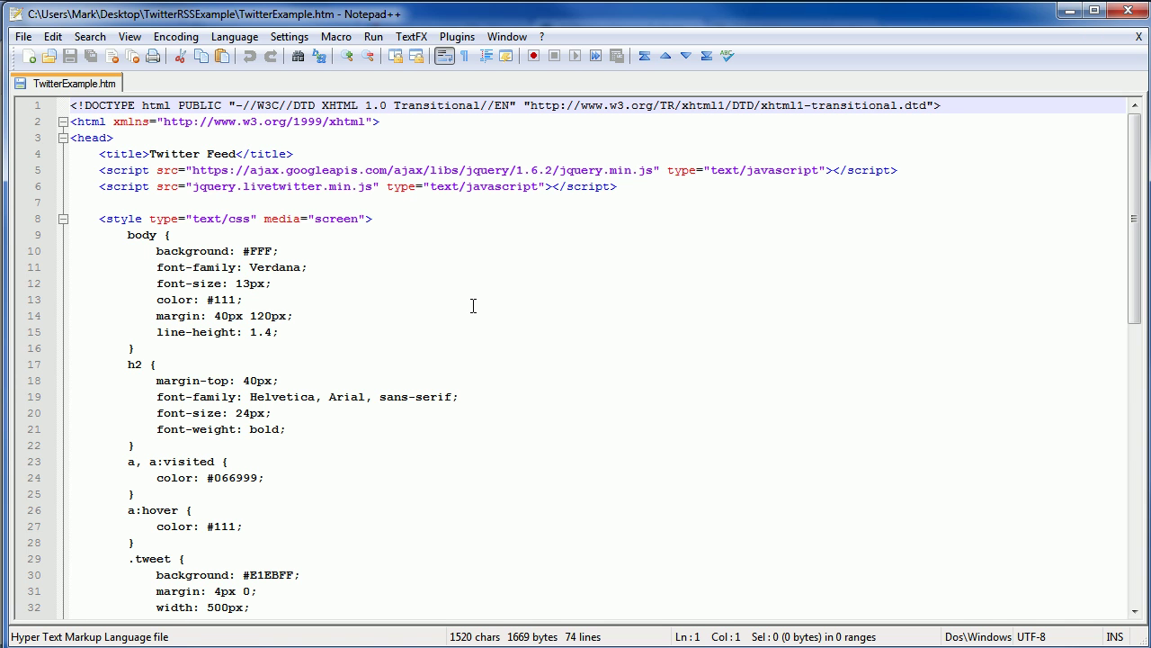
Scroll to the end of TwitterExample.htm to view the liveTwitter('Apple') call with limit 5, rate 5000
{"action": "scroll", "coordinate": [473, 309], "scroll_direction": "down", "scroll_amount": 1}
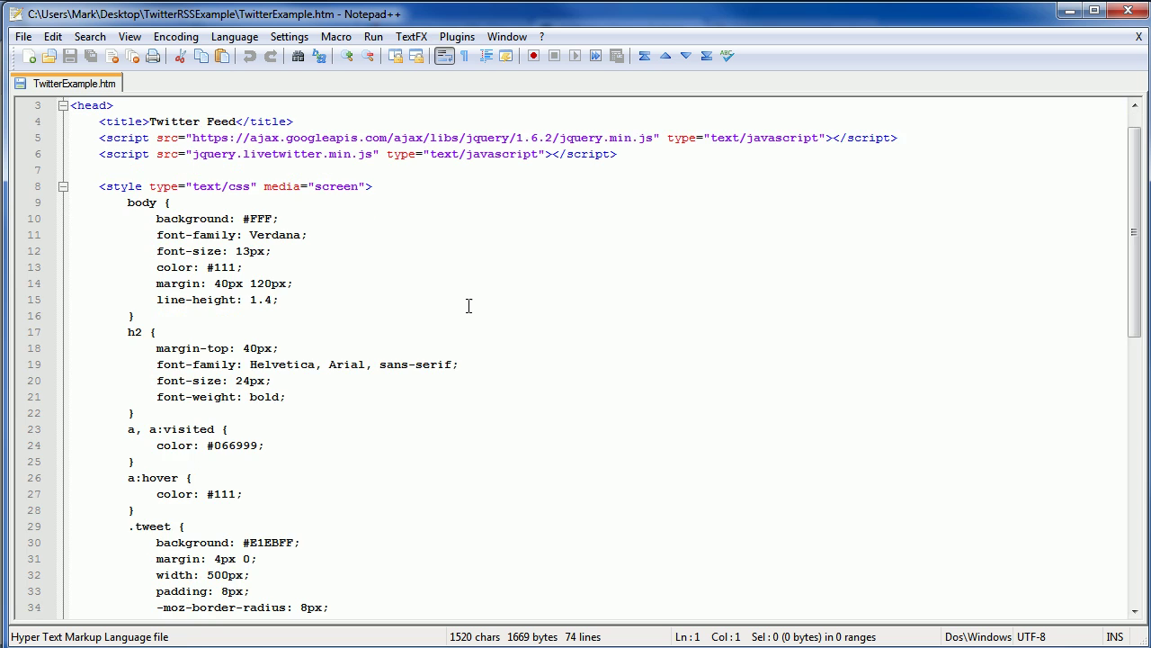
{"action": "scroll", "coordinate": [469, 306], "scroll_direction": "down", "scroll_amount": 2}
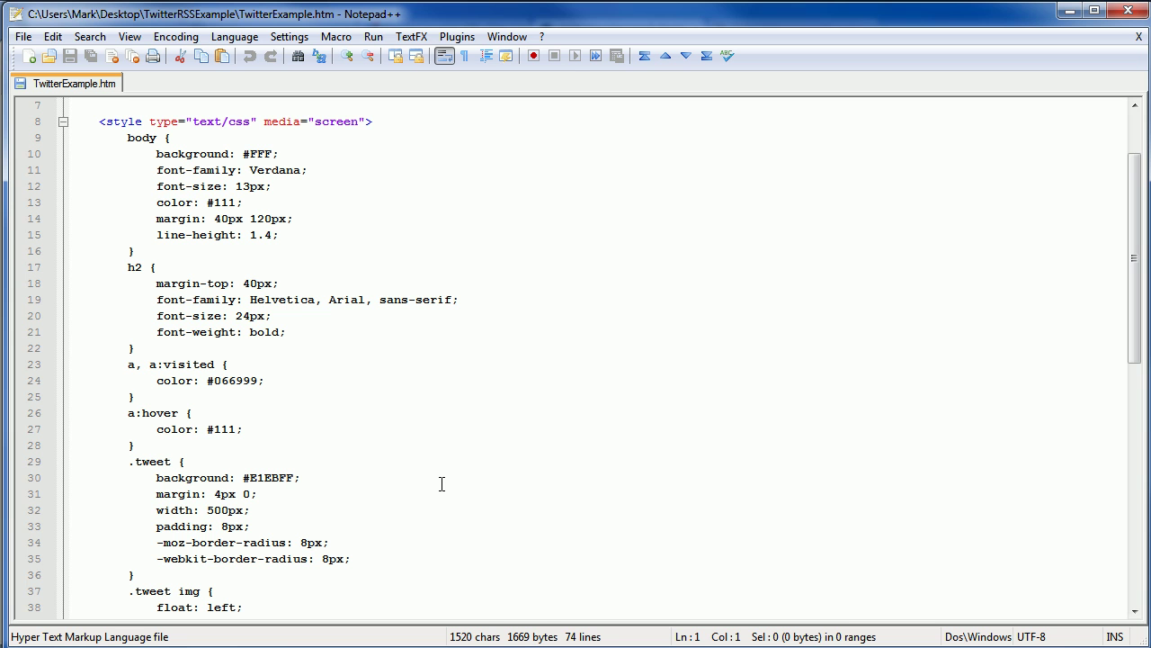
{"action": "scroll", "coordinate": [442, 484], "scroll_direction": "down", "scroll_amount": 7}
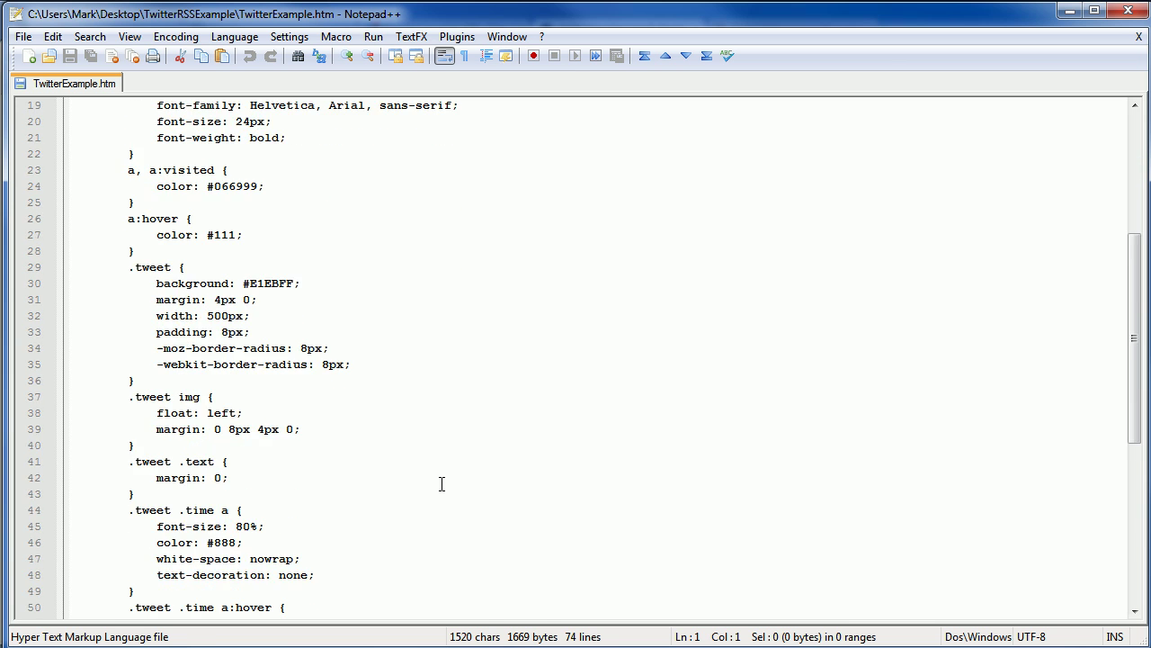
{"action": "scroll", "coordinate": [441, 484], "scroll_direction": "down", "scroll_amount": 5}
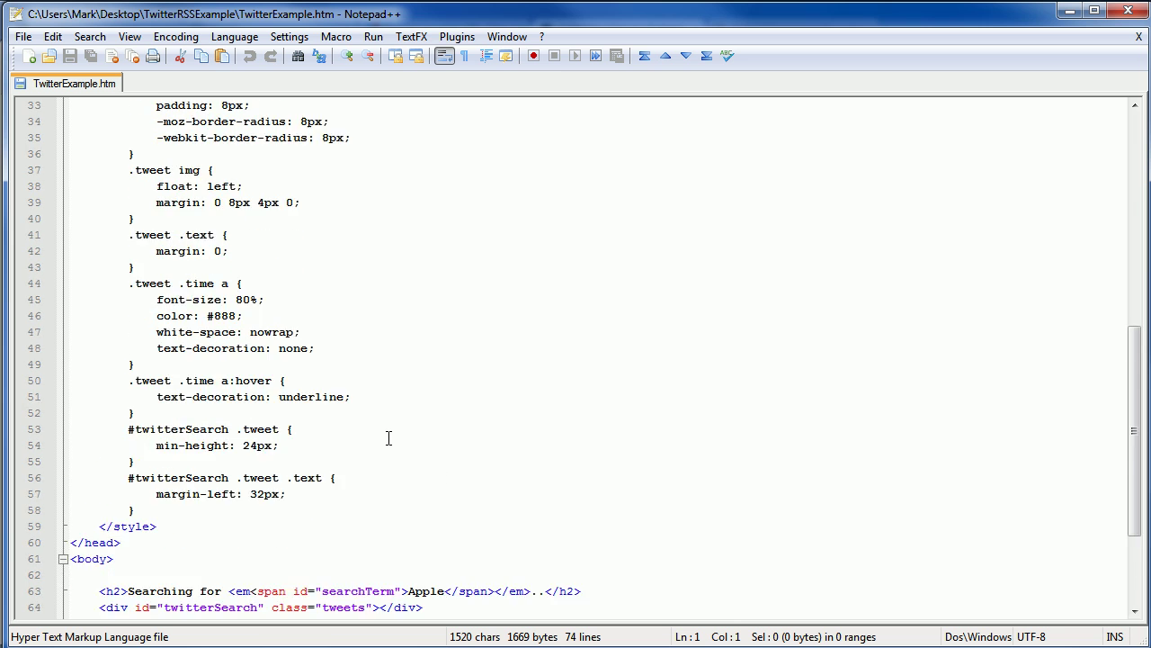
{"action": "scroll", "coordinate": [387, 431], "scroll_direction": "up", "scroll_amount": 1}
{"action": "scroll", "coordinate": [385, 428], "scroll_direction": "down", "scroll_amount": 2}
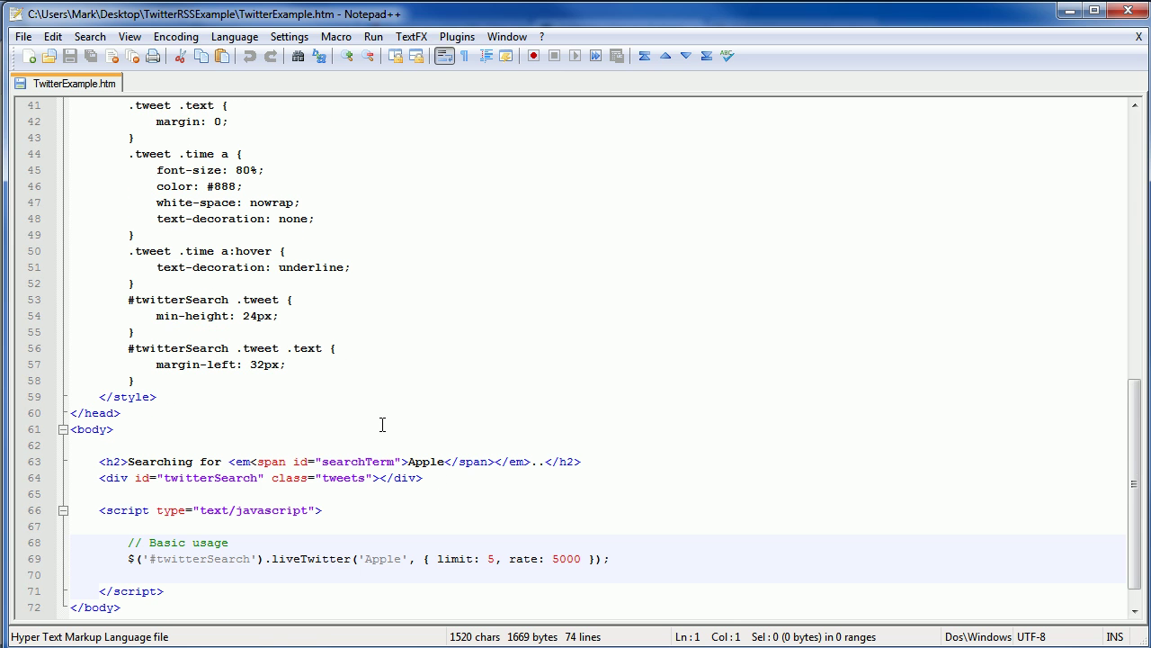
{"action": "scroll", "coordinate": [382, 424], "scroll_direction": "down", "scroll_amount": 1}
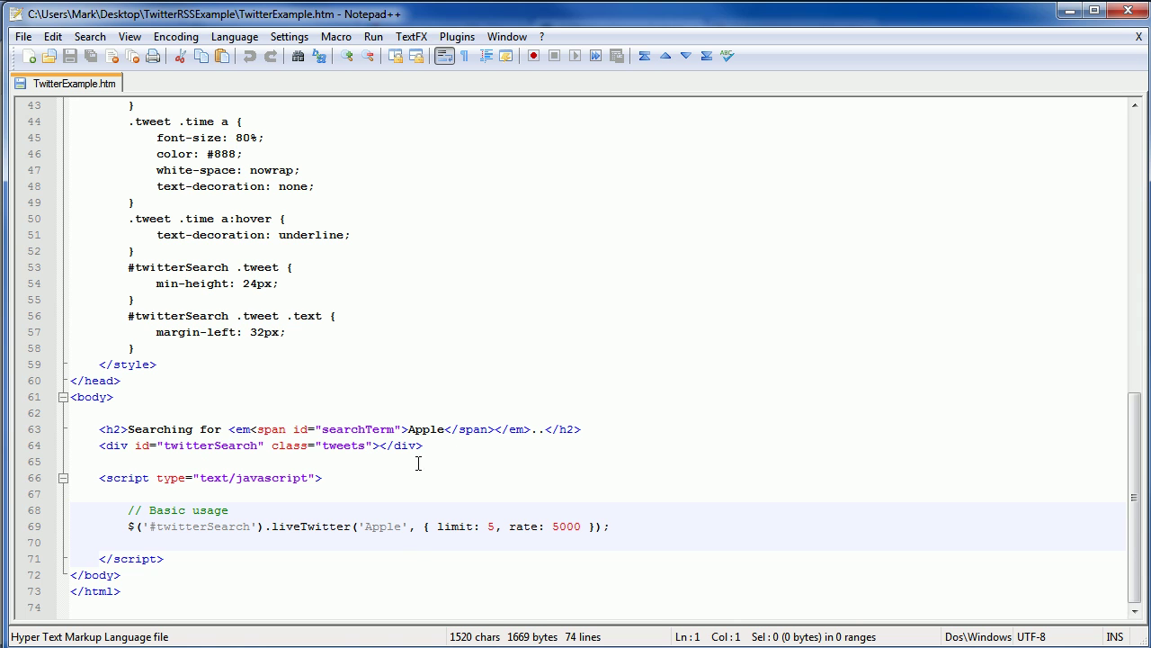
Replace 'Apple' with 'Banana' in the 'Searching for' heading
{"action": "double_click", "coordinate": [426, 430]}
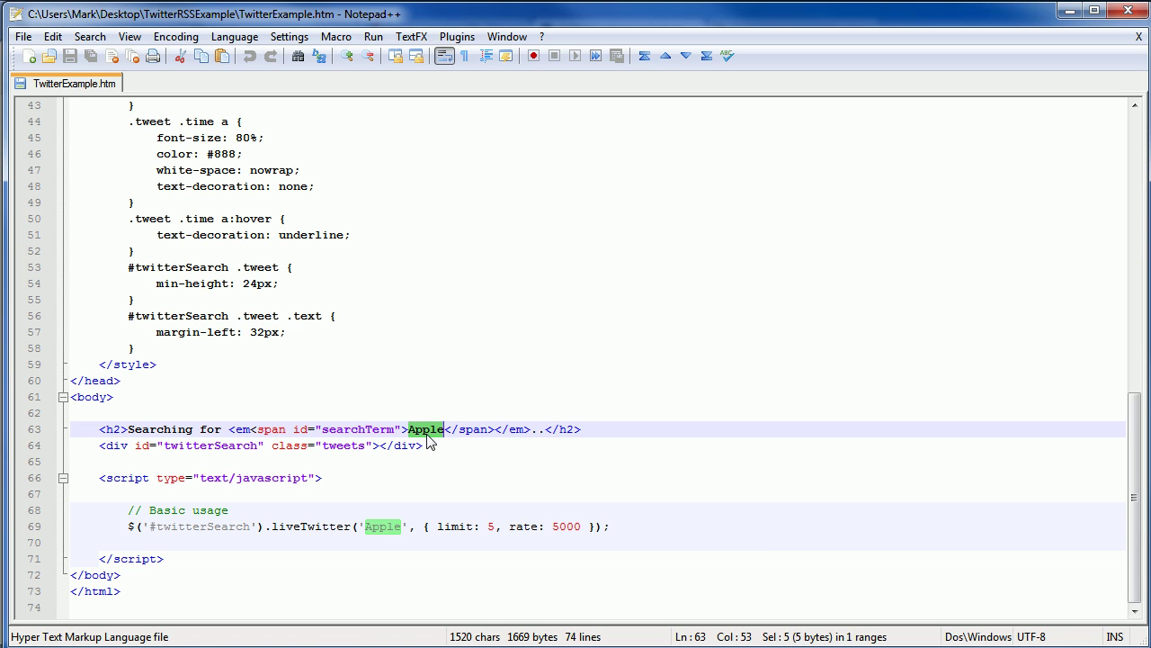
{"action": "type", "text": "Banana"}
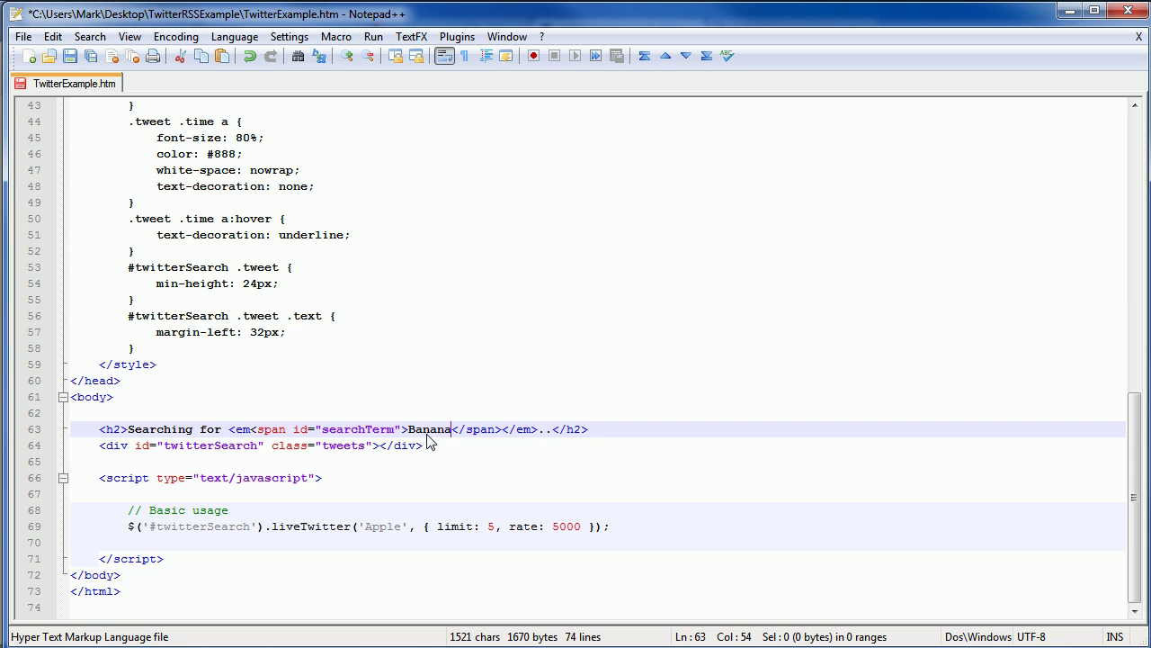
{"action": "double_click", "coordinate": [385, 526]}
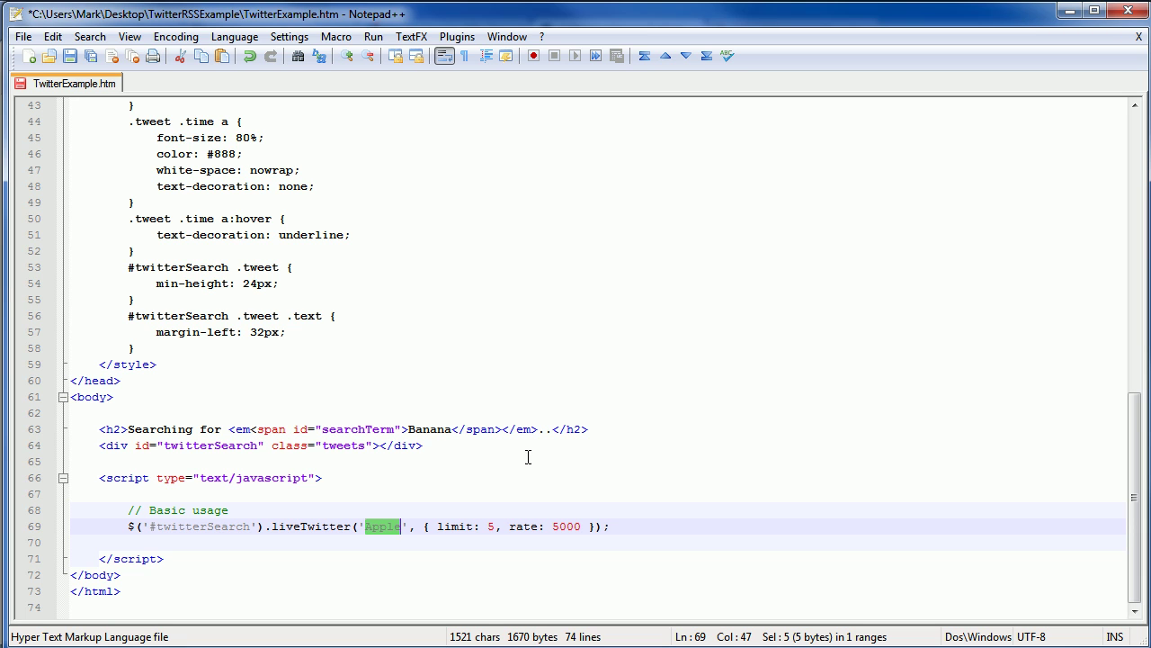
{"action": "left_click_drag", "start_coordinate": [130, 429], "coordinate": [229, 432]}
{"action": "double_click", "coordinate": [447, 430]}
{"action": "left_click", "coordinate": [812, 409]}
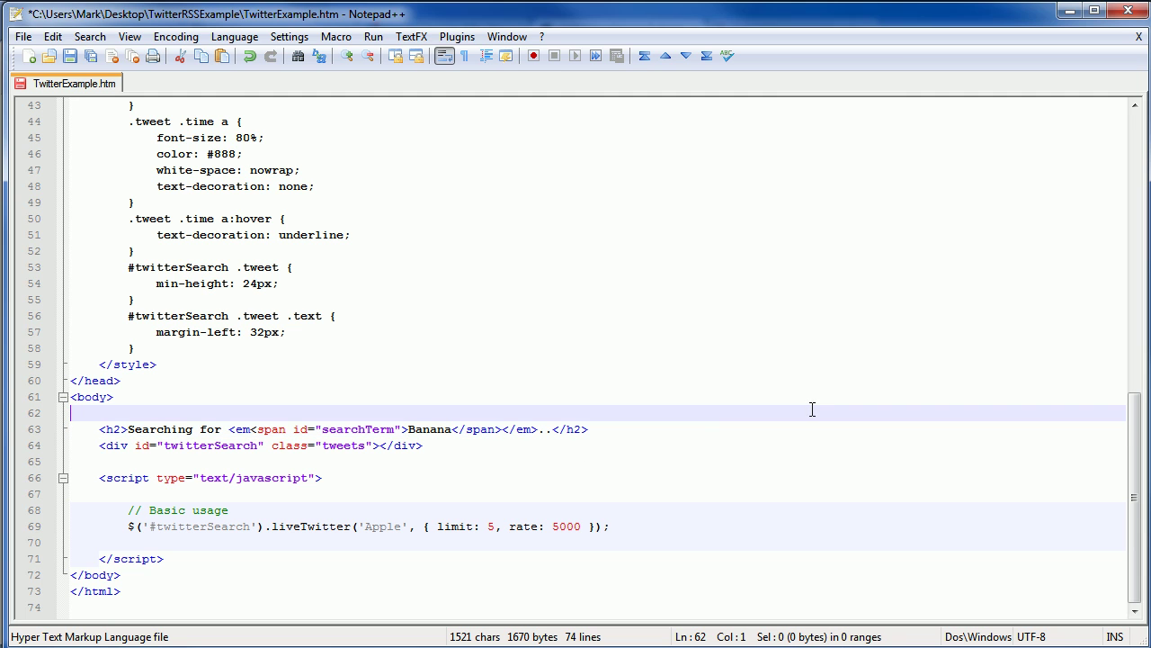
Change the liveTwitter search term from 'Apple' to 'Banana' and save the file
{"action": "double_click", "coordinate": [377, 527]}
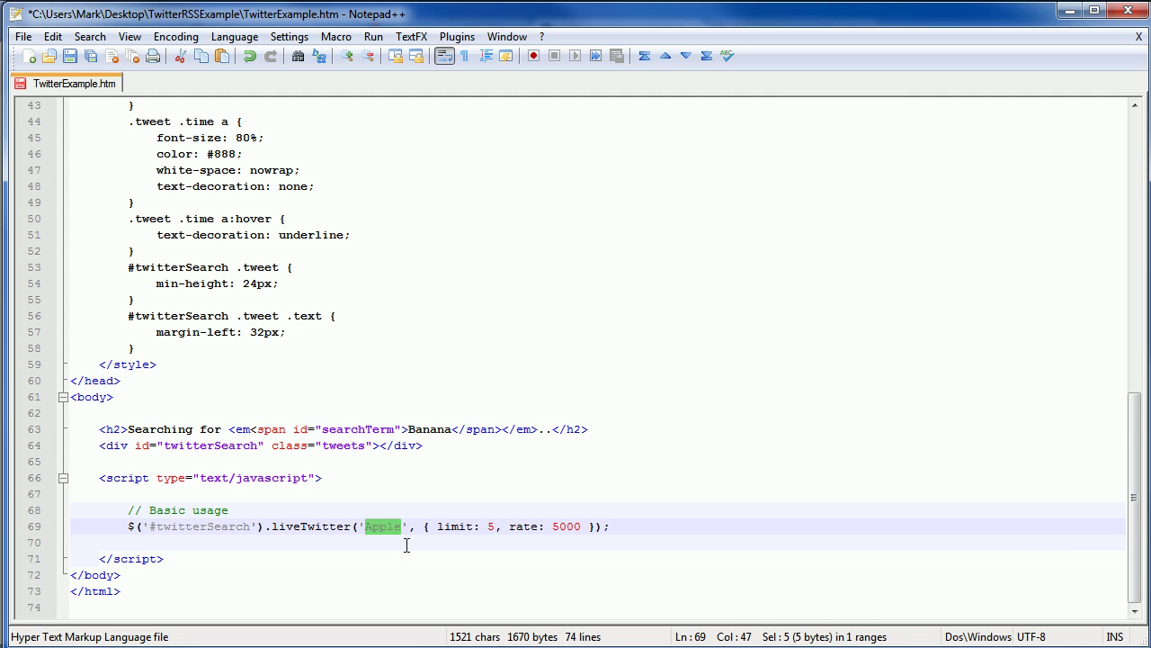
{"action": "type", "text": "Bann"}
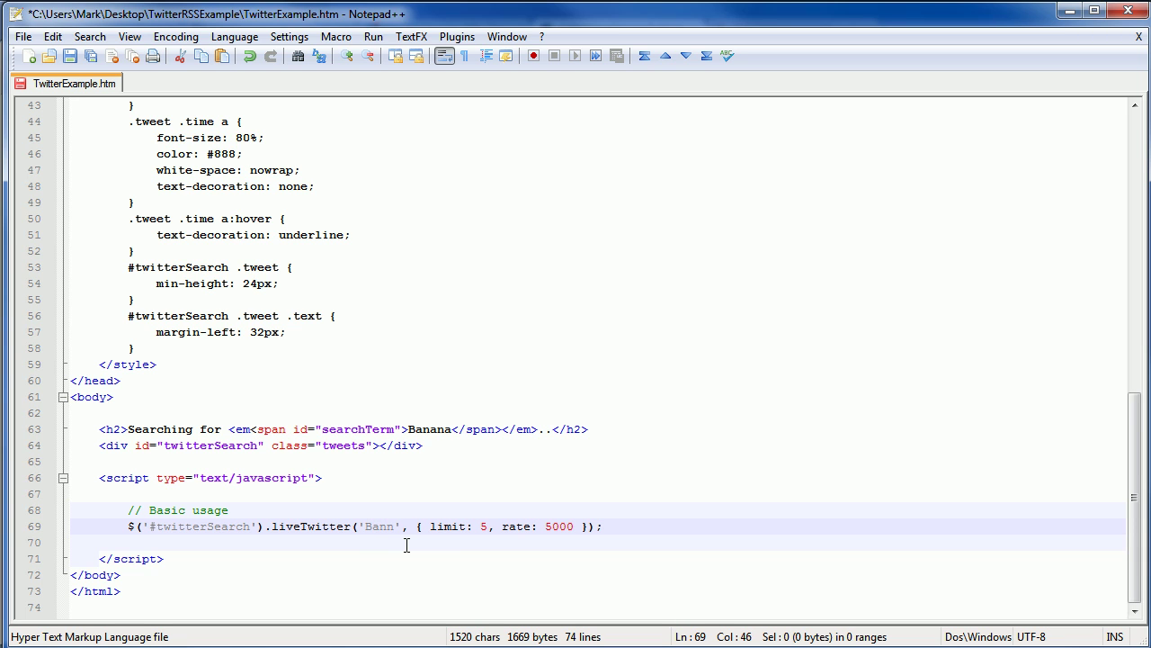
{"action": "key", "text": "BackSpace"}
{"action": "type", "text": "ana"}
{"action": "left_click", "coordinate": [69, 57]}
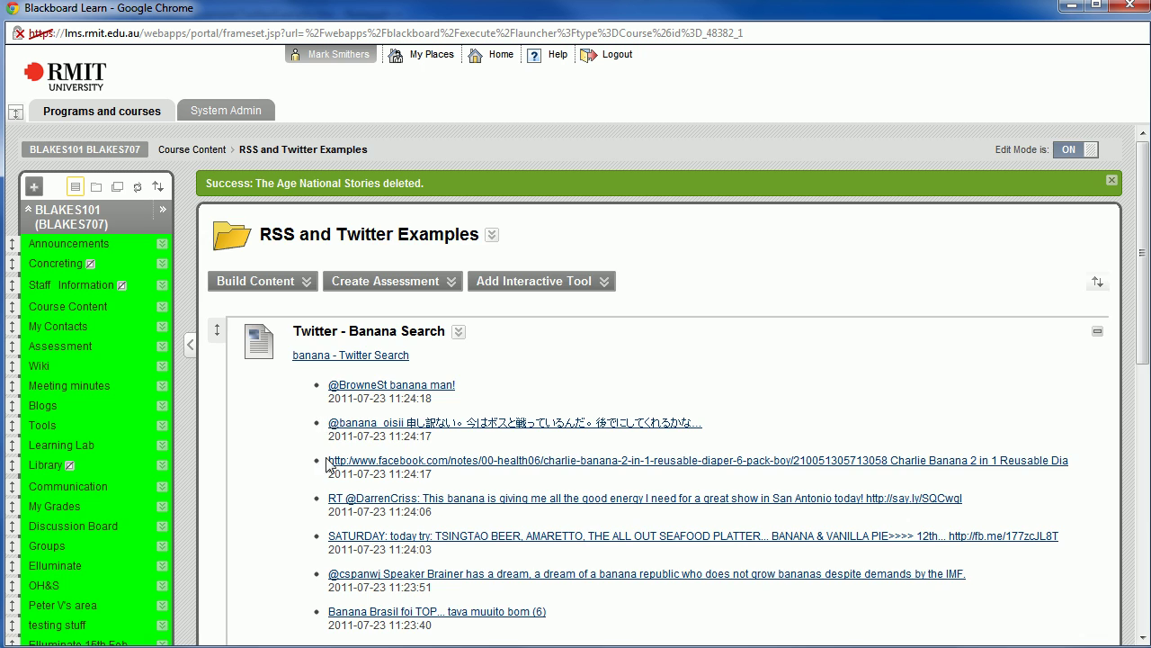
Open the RSS_TwitterExample folder under Control Panel > Files
{"action": "scroll", "coordinate": [307, 471], "scroll_direction": "down", "scroll_amount": 2}
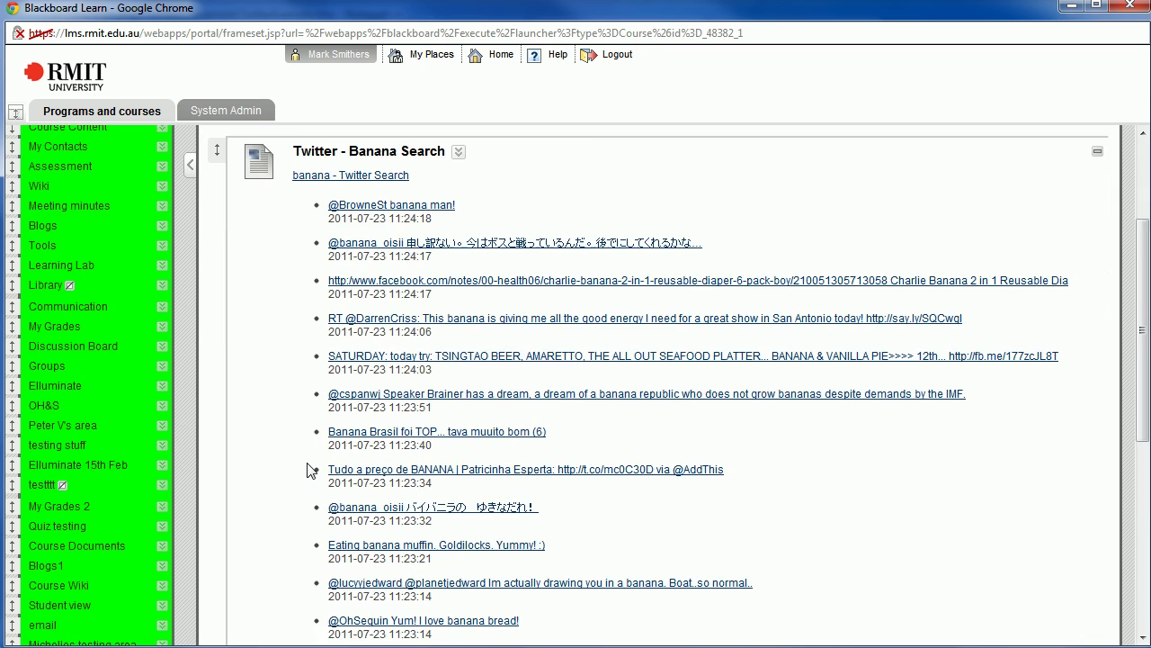
{"action": "scroll", "coordinate": [307, 471], "scroll_direction": "down", "scroll_amount": 3}
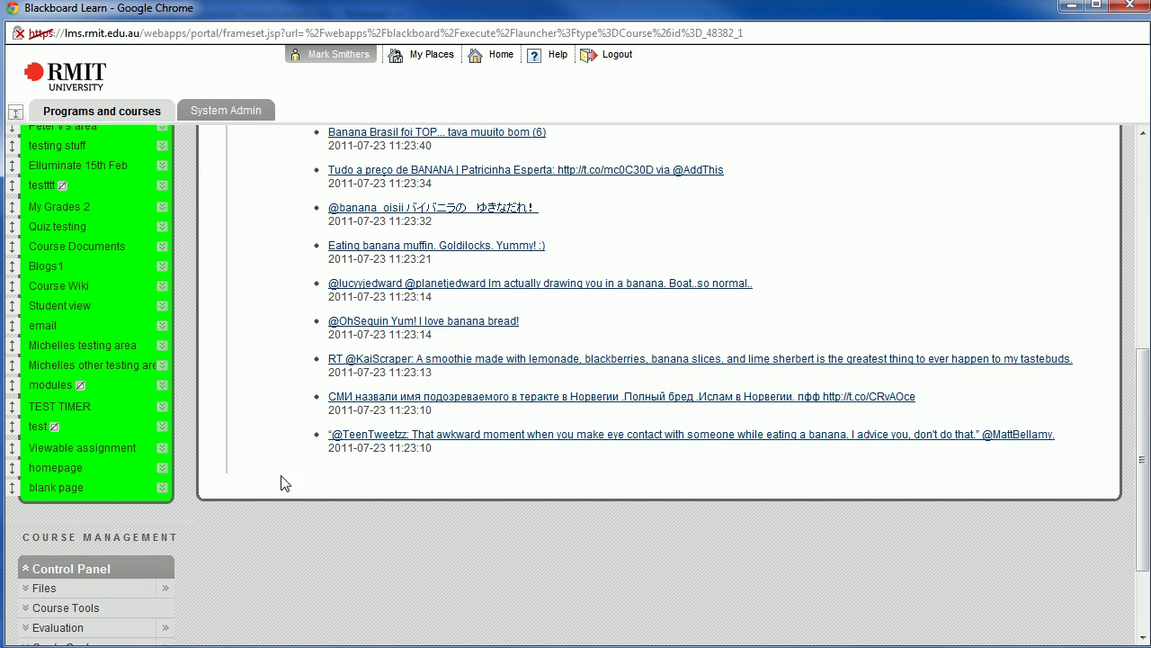
{"action": "scroll", "coordinate": [281, 475], "scroll_direction": "down", "scroll_amount": 2}
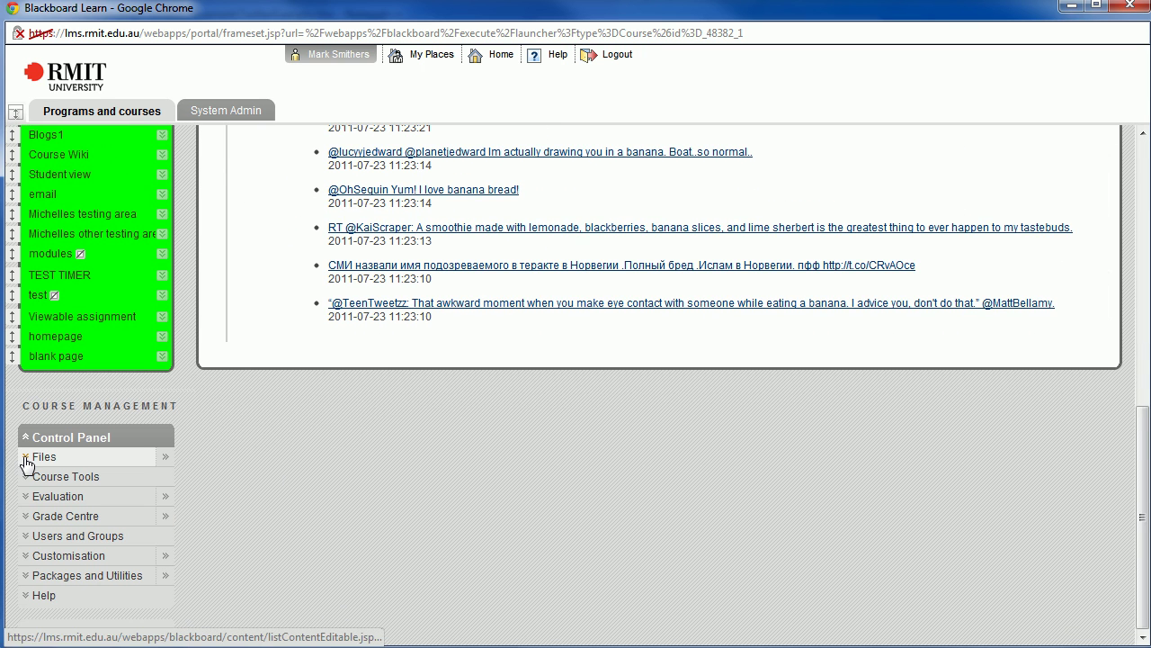
{"action": "left_click", "coordinate": [153, 459]}
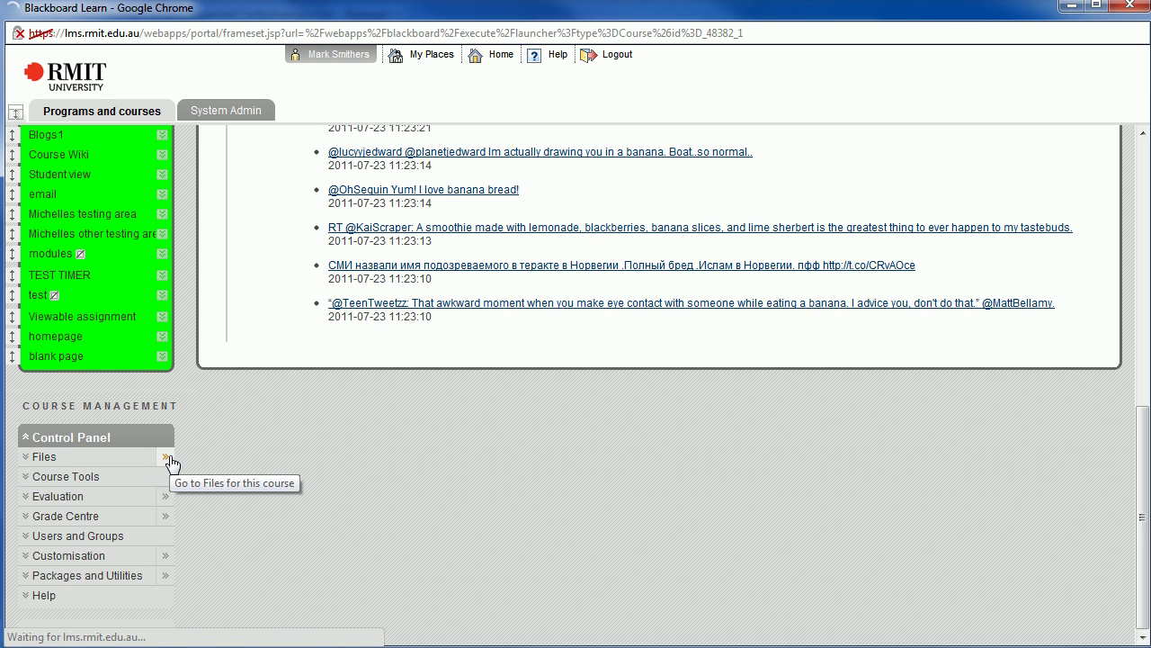
{"action": "scroll", "coordinate": [401, 441], "scroll_direction": "down", "scroll_amount": 1}
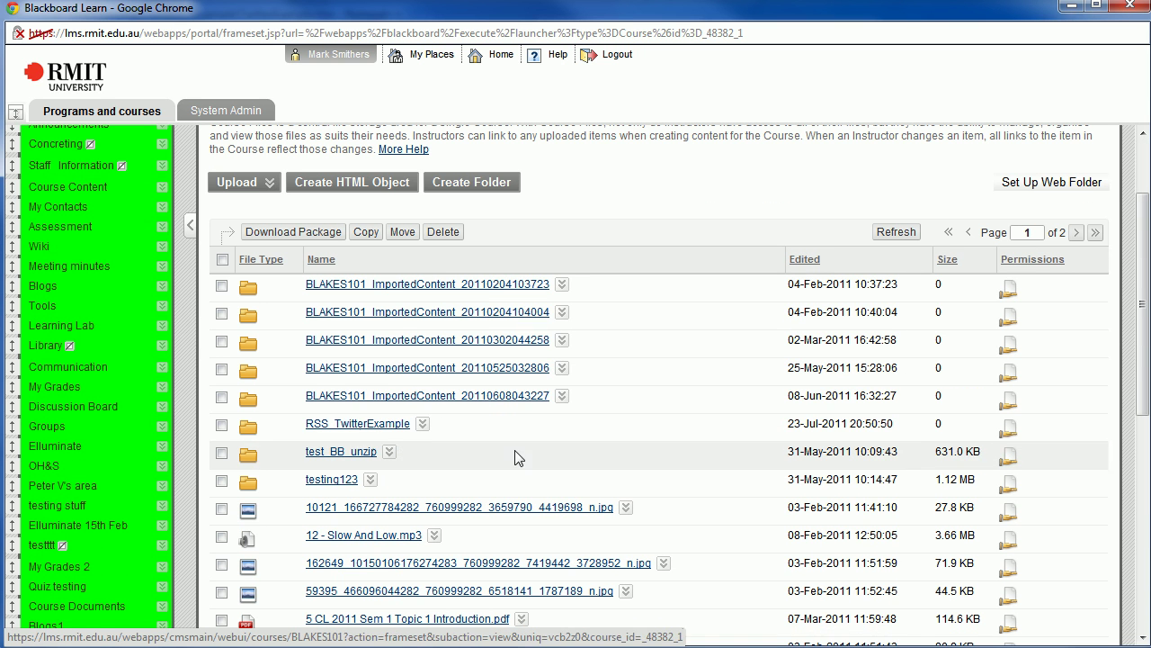
{"action": "left_click", "coordinate": [352, 430]}
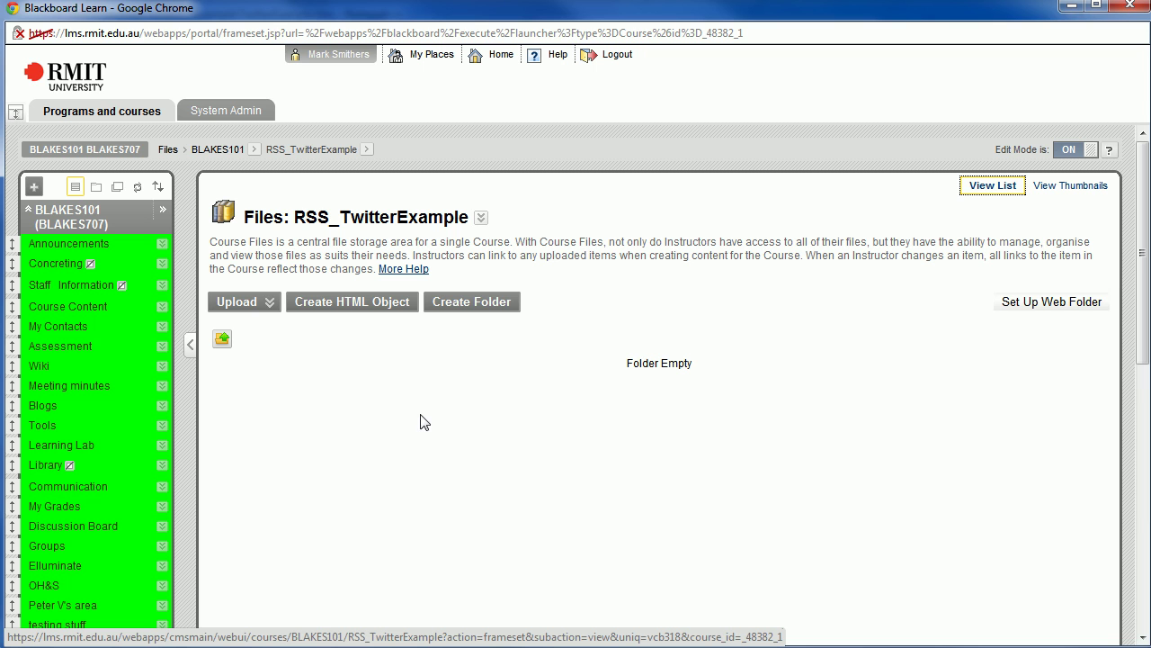
Upload jquery.livetwitter.min.js and TwitterExample.htm by dragging them from Explorer, then submit
{"action": "mouse_move", "coordinate": [268, 310]}
{"action": "left_click", "coordinate": [259, 324]}
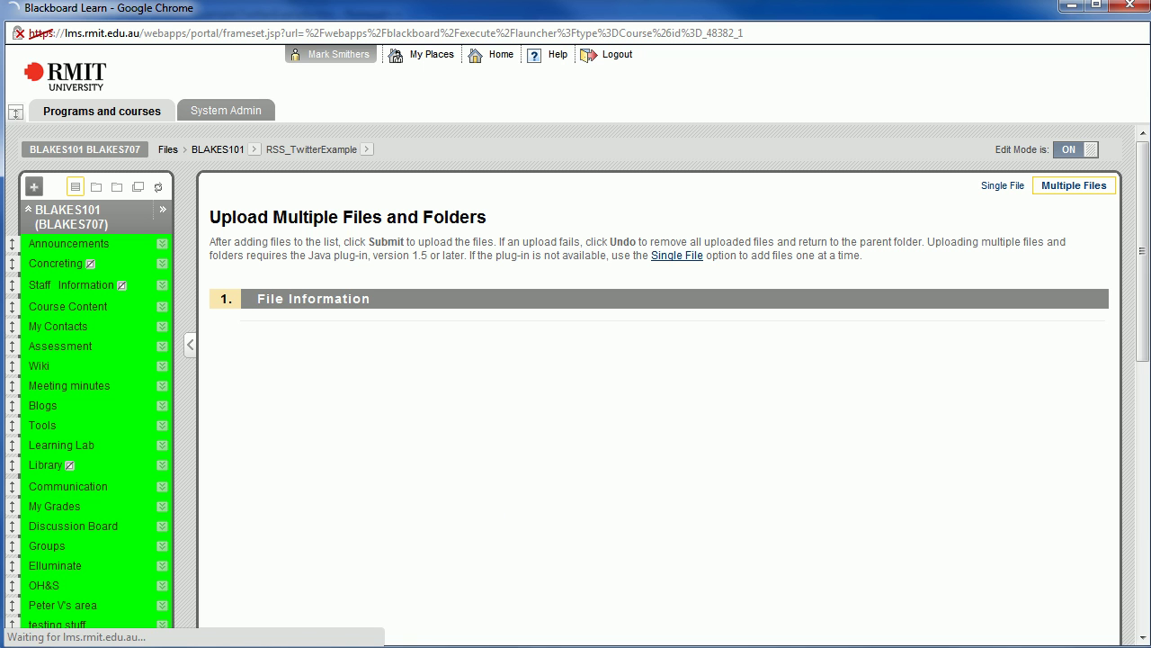
{"action": "key", "text": "alt+Tab"}
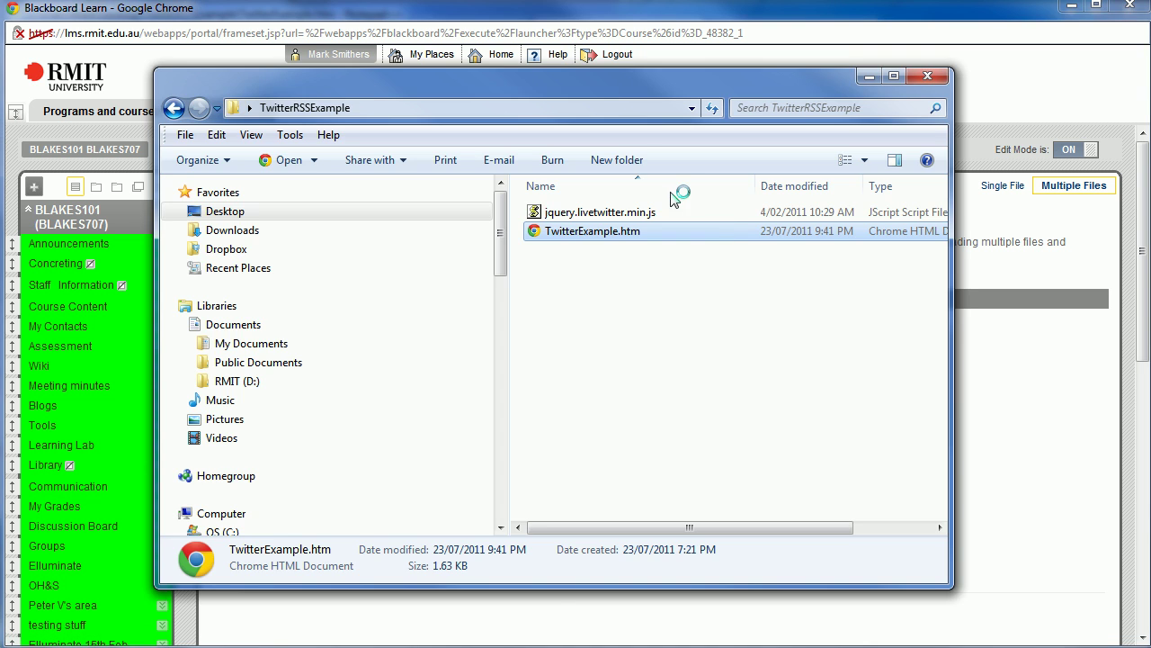
{"action": "left_click_drag", "start_coordinate": [621, 85], "coordinate": [1100, 36]}
{"action": "left_click_drag", "start_coordinate": [1137, 295], "coordinate": [1012, 160]}
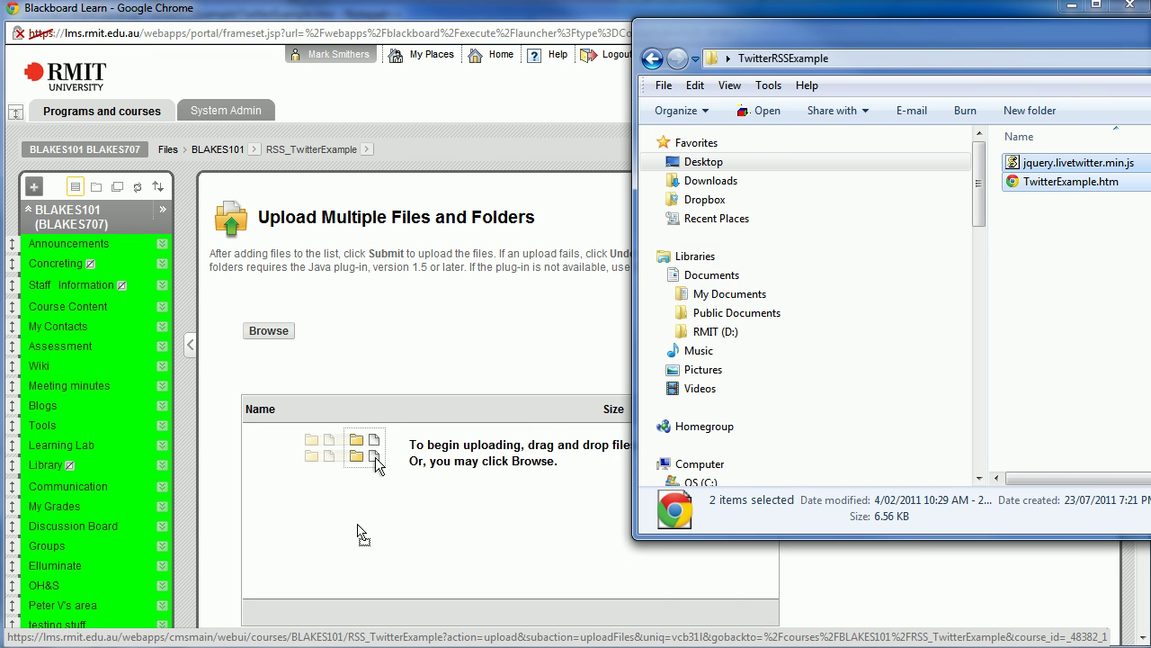
{"action": "left_click_drag", "start_coordinate": [376, 463], "coordinate": [378, 463]}
{"action": "left_click", "coordinate": [823, 599]}
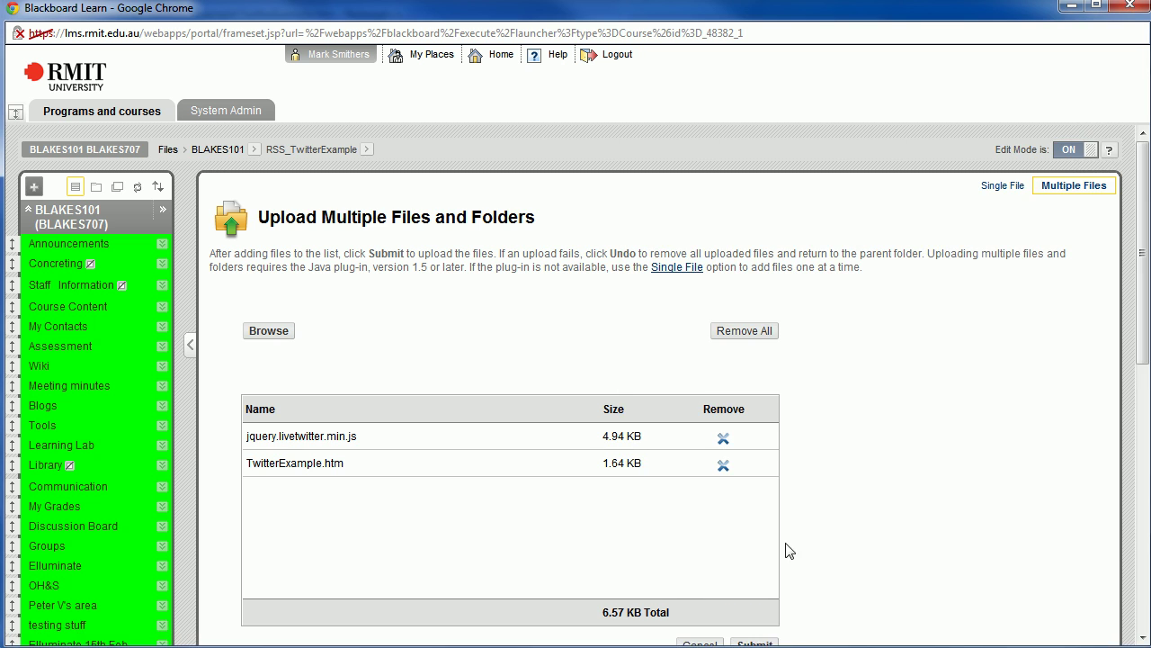
{"action": "scroll", "coordinate": [787, 539], "scroll_direction": "down", "scroll_amount": 1}
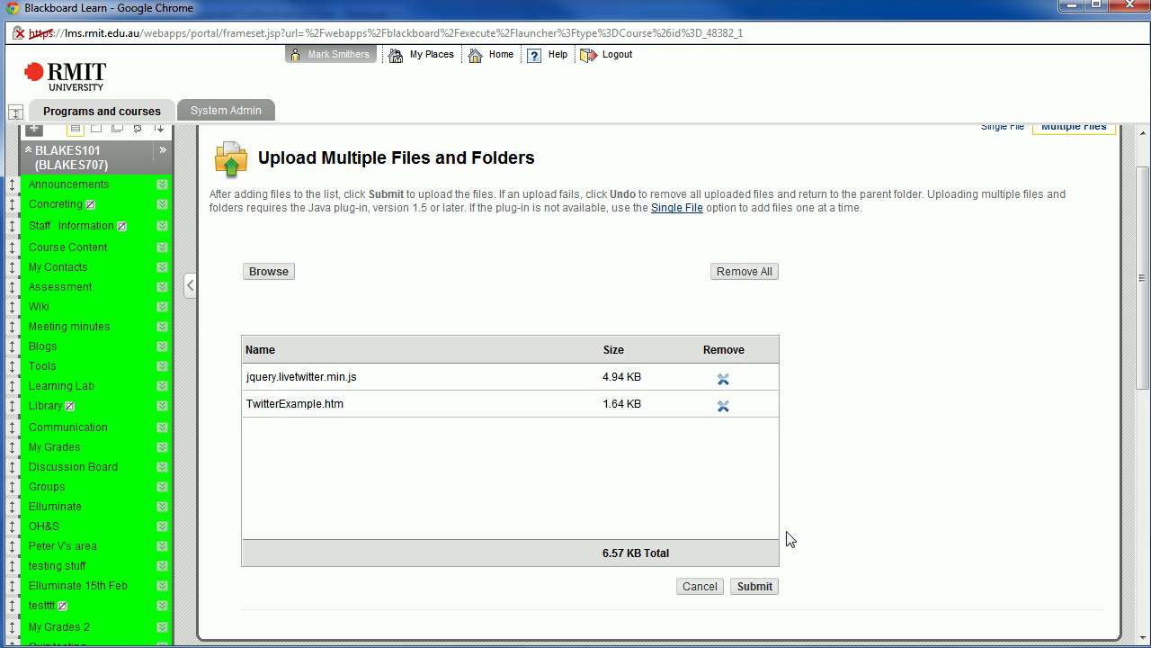
{"action": "left_click", "coordinate": [754, 586]}
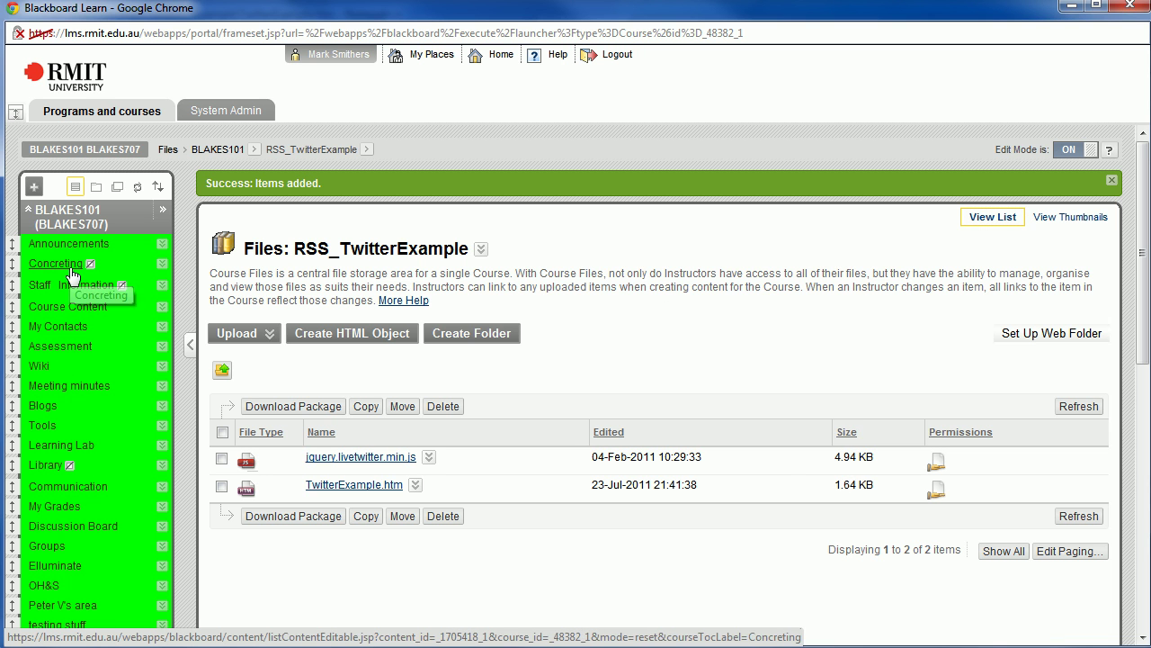
Open the RSS and Twitter Examples folder in Course Content
{"action": "left_click", "coordinate": [70, 309]}
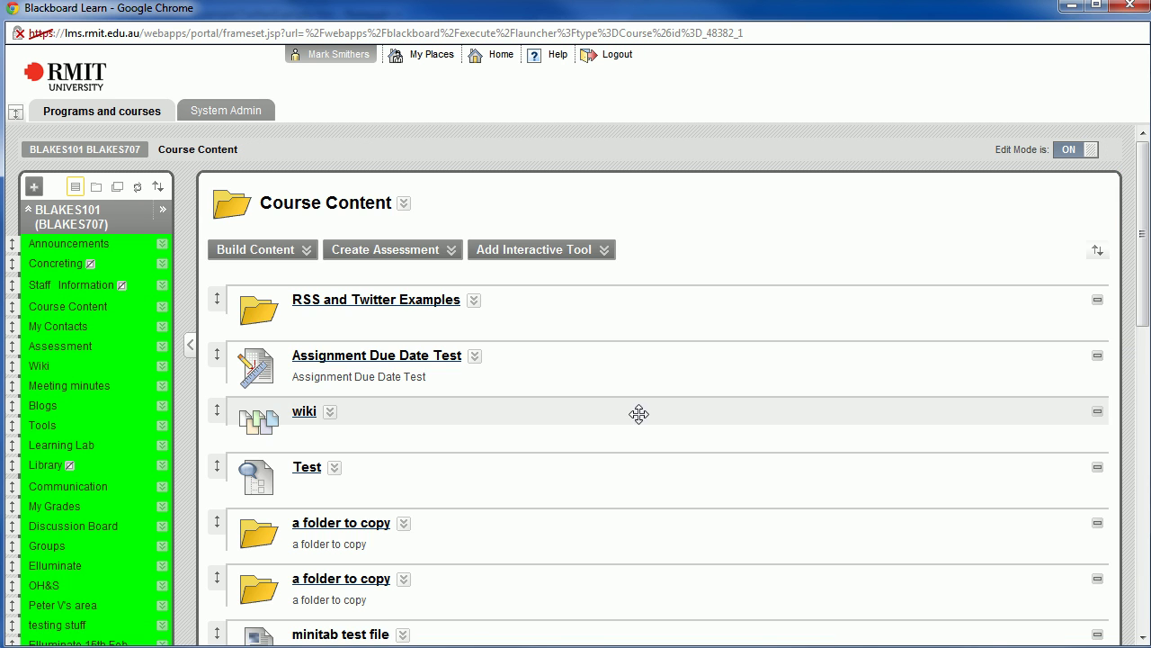
{"action": "left_click", "coordinate": [402, 306]}
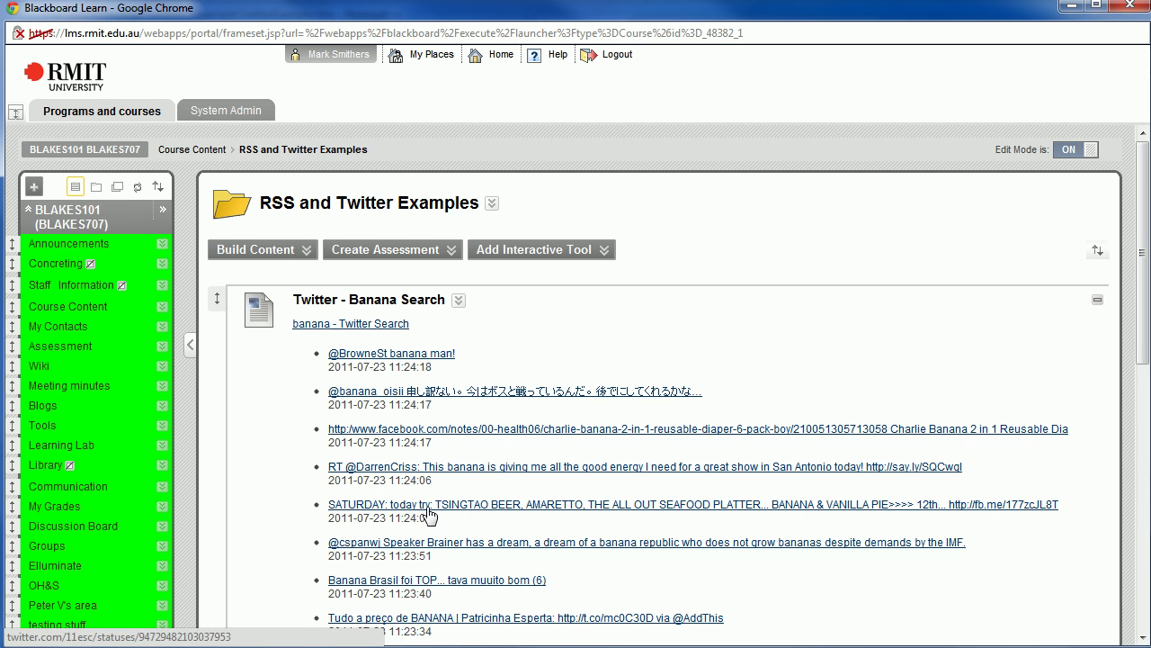
{"action": "scroll", "coordinate": [419, 514], "scroll_direction": "down", "scroll_amount": 1}
{"action": "scroll", "coordinate": [421, 508], "scroll_direction": "up", "scroll_amount": 1}
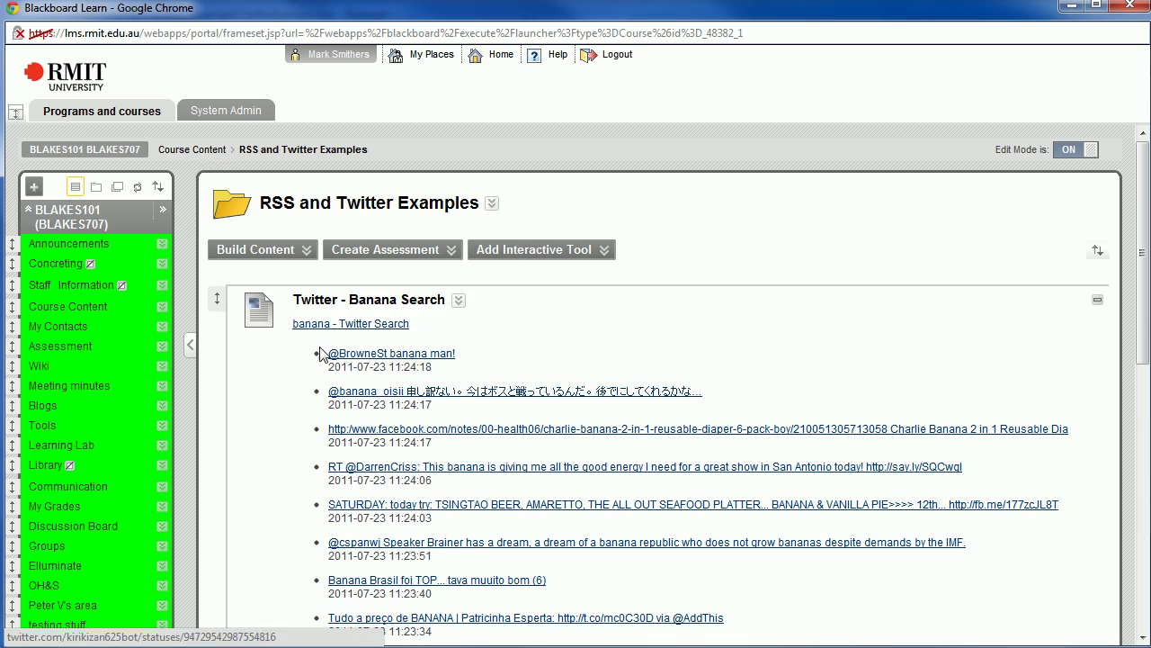
Start a new File item from Build Content and name it 'Twitter Banana Search'
{"action": "left_click", "coordinate": [304, 253]}
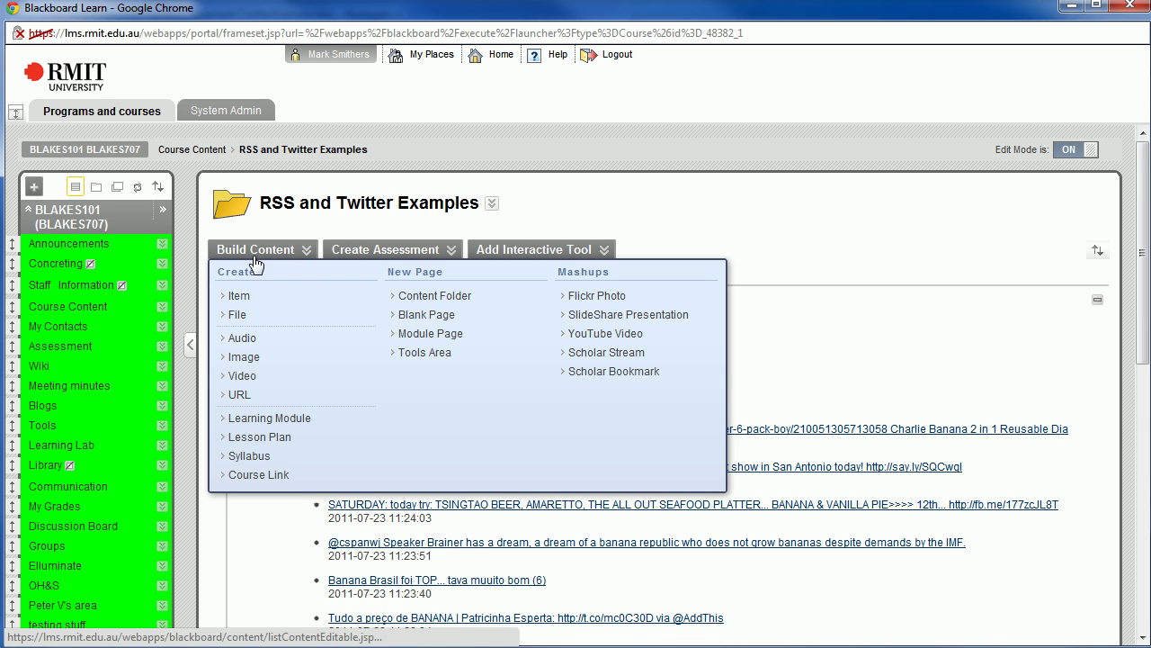
{"action": "left_click", "coordinate": [240, 317]}
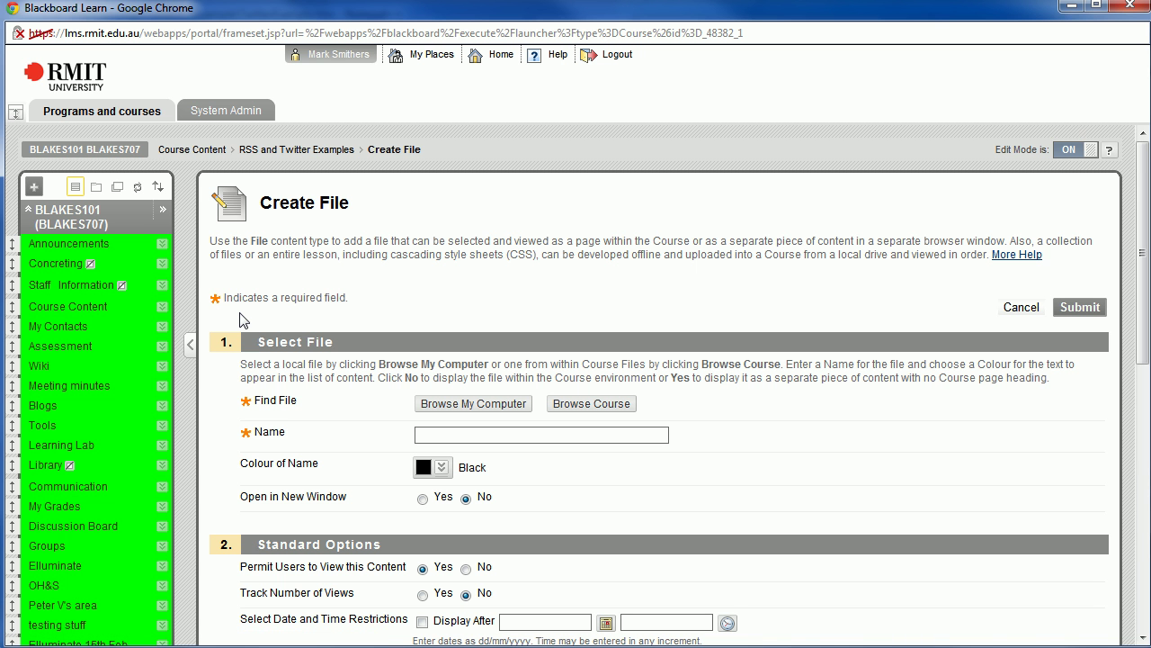
{"action": "left_click", "coordinate": [462, 436]}
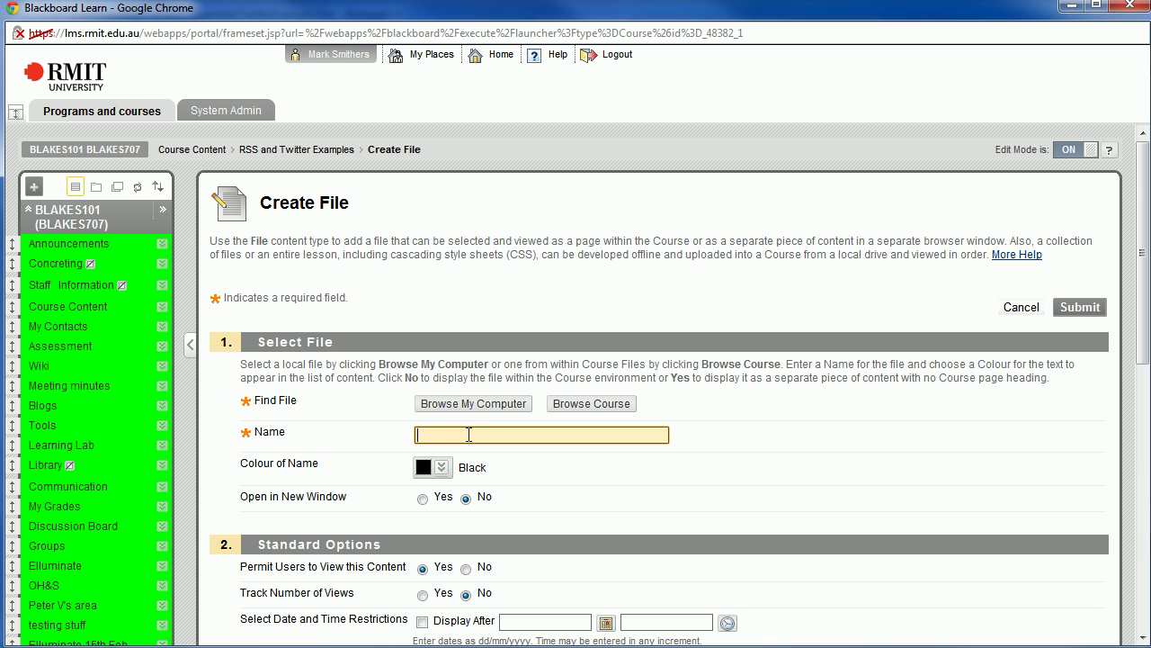
{"action": "type", "text": "Twitter"}
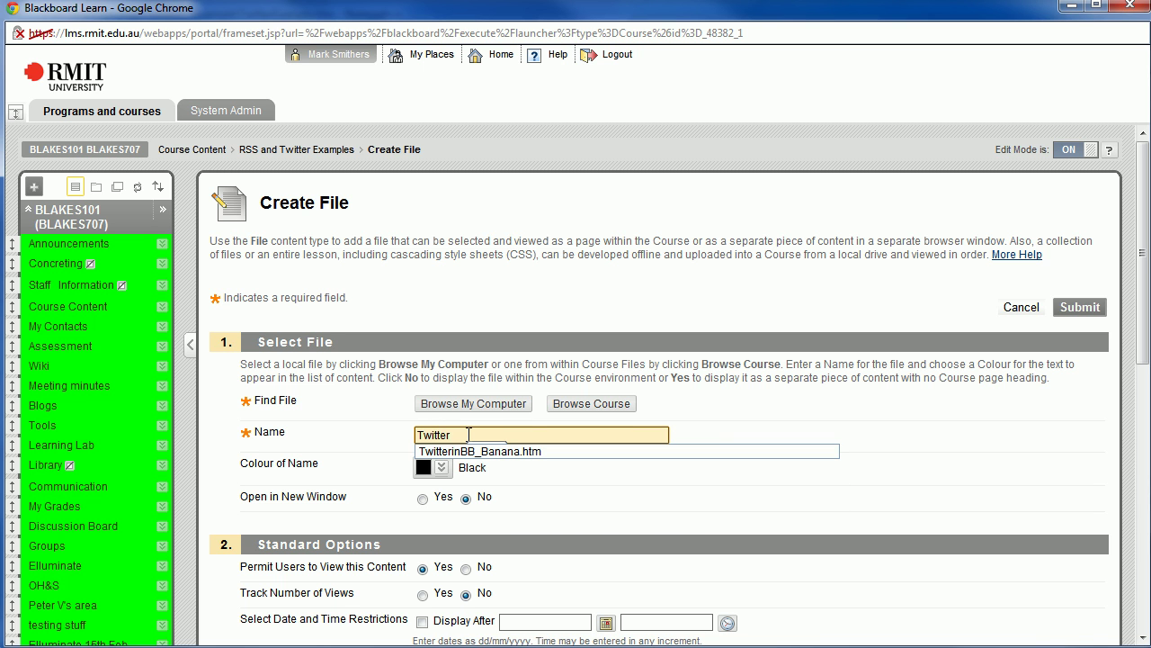
{"action": "type", "text": " Banan"}
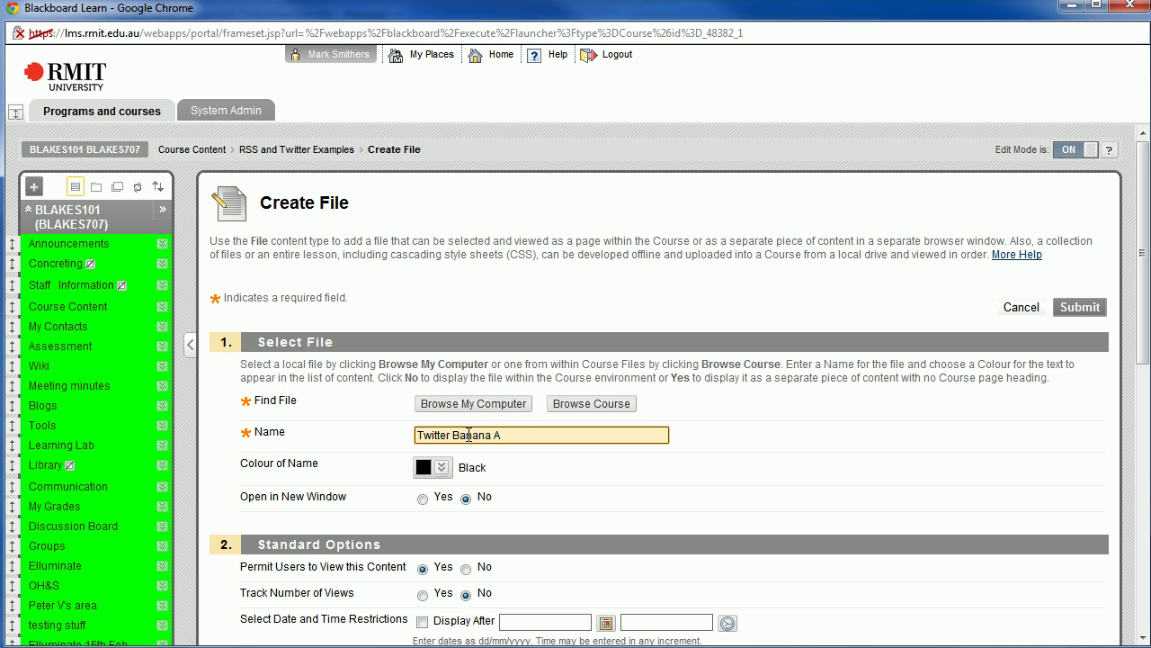
{"action": "type", "text": "a Search"}
{"action": "scroll", "coordinate": [468, 437], "scroll_direction": "down", "scroll_amount": 2}
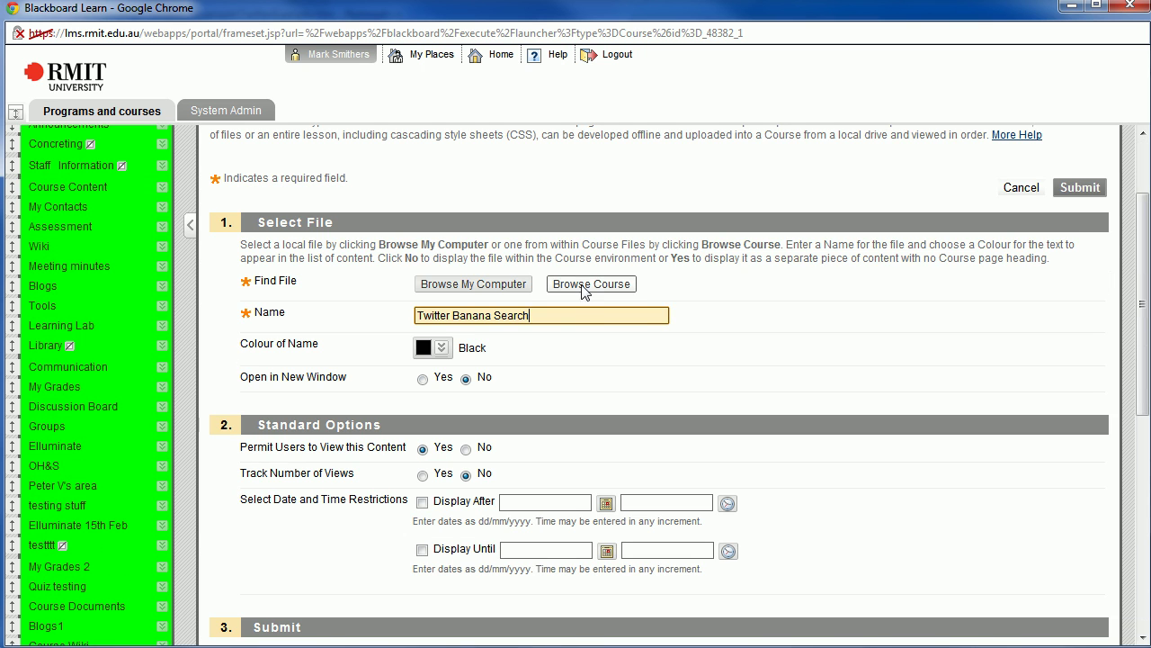
Attach TwitterExample.htm from the RSS_TwitterExample course files folder
{"action": "left_click", "coordinate": [591, 284]}
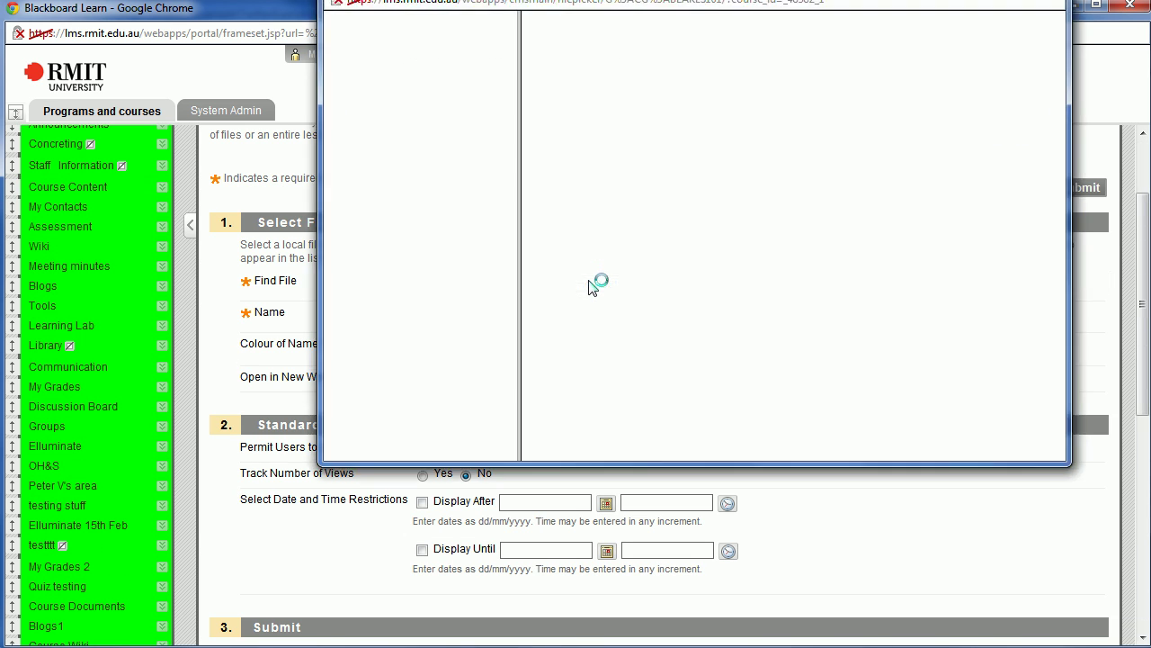
{"action": "scroll", "coordinate": [676, 367], "scroll_direction": "down", "scroll_amount": 5}
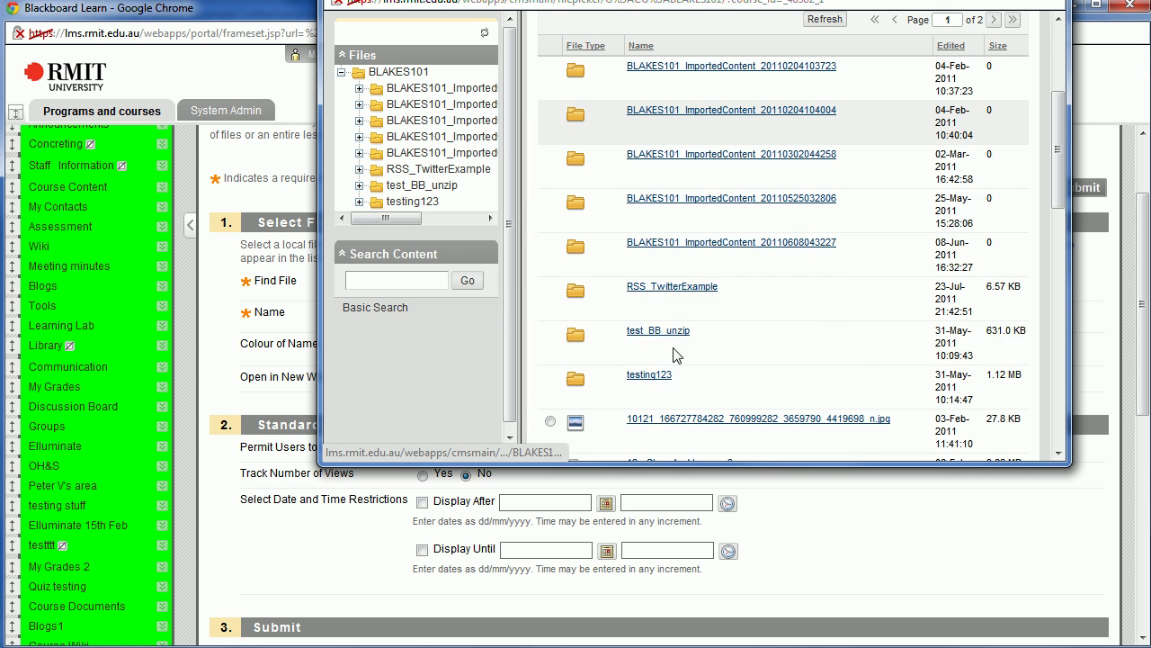
{"action": "left_click", "coordinate": [665, 288]}
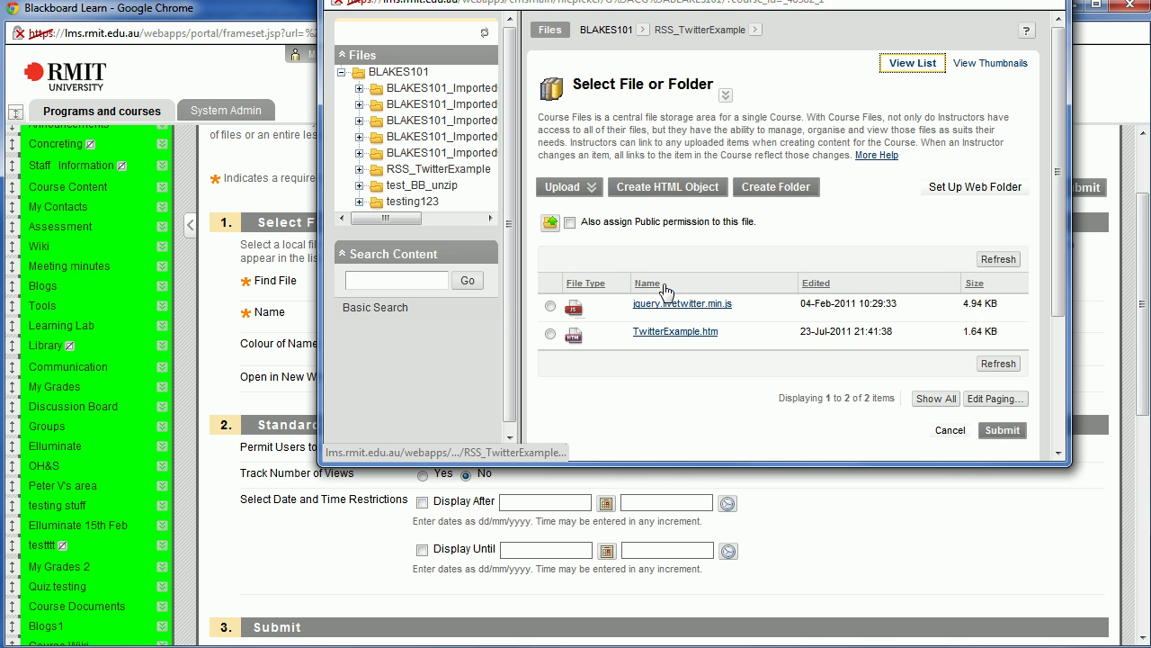
{"action": "left_click", "coordinate": [551, 334]}
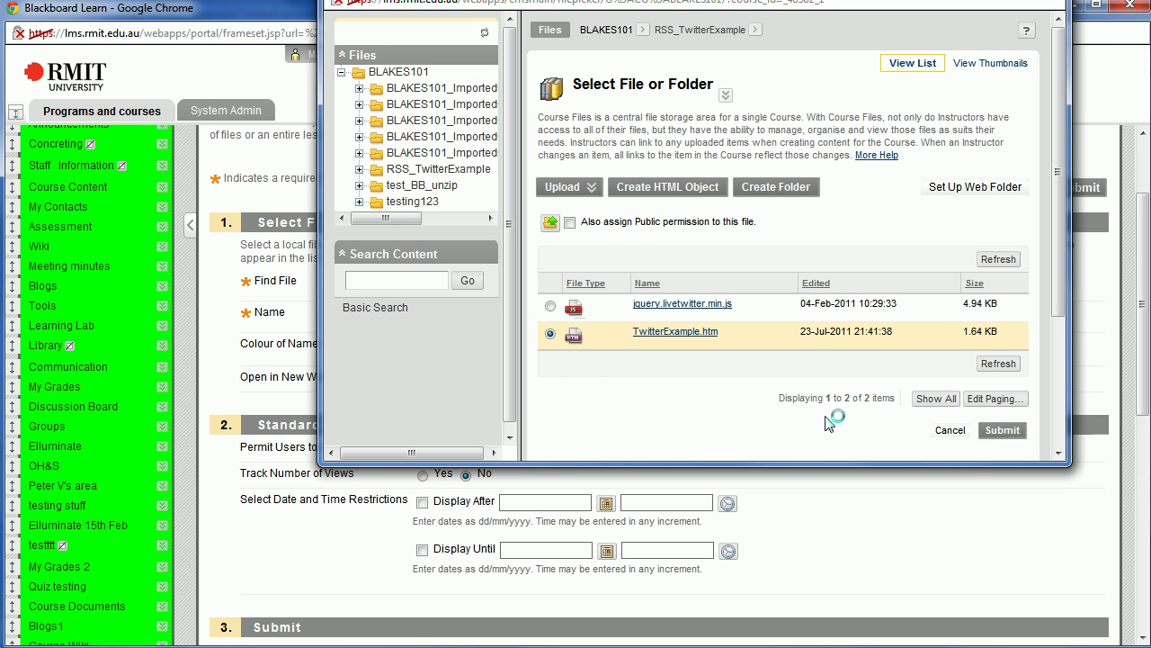
{"action": "left_click", "coordinate": [1001, 430]}
Submit the Create File form to create the Twitter Banana Search item
{"action": "scroll", "coordinate": [710, 407], "scroll_direction": "down", "scroll_amount": 3}
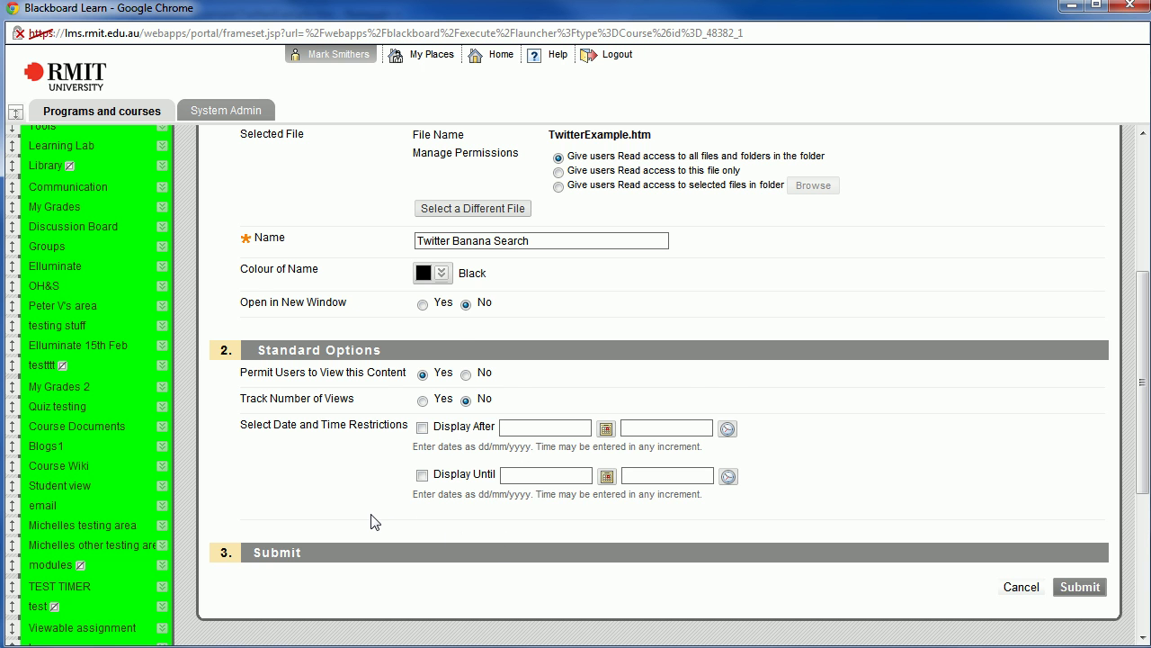
{"action": "scroll", "coordinate": [375, 522], "scroll_direction": "down", "scroll_amount": 2}
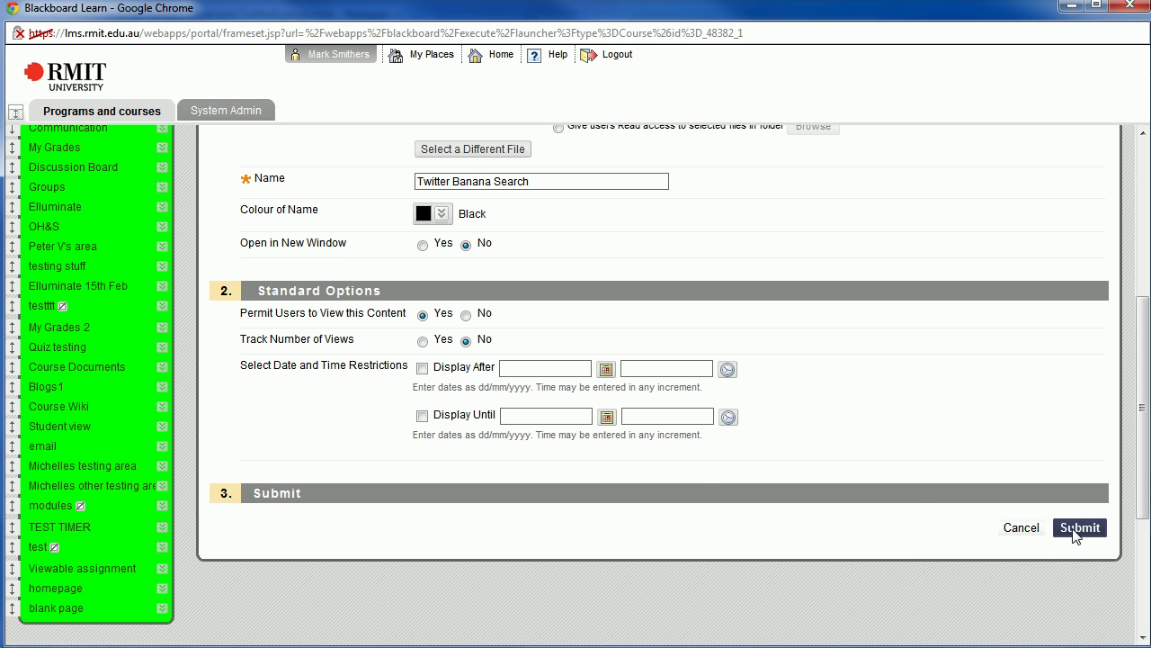
{"action": "left_click", "coordinate": [1077, 528]}
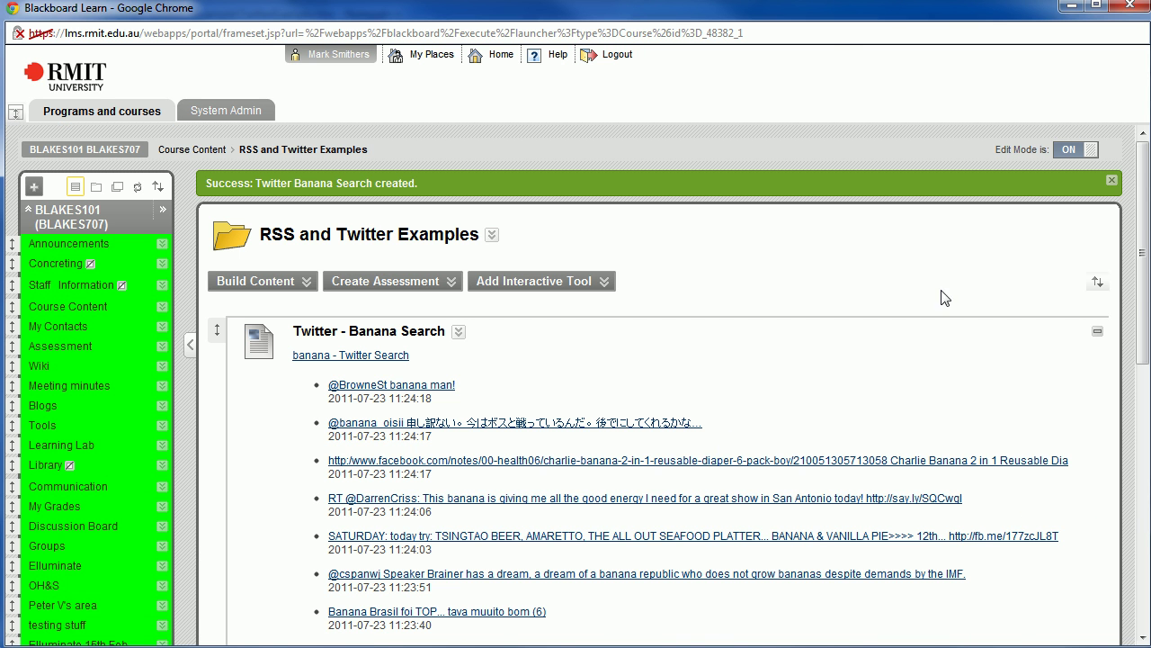
Turn Edit Mode off to see the student view
{"action": "left_click", "coordinate": [1070, 149]}
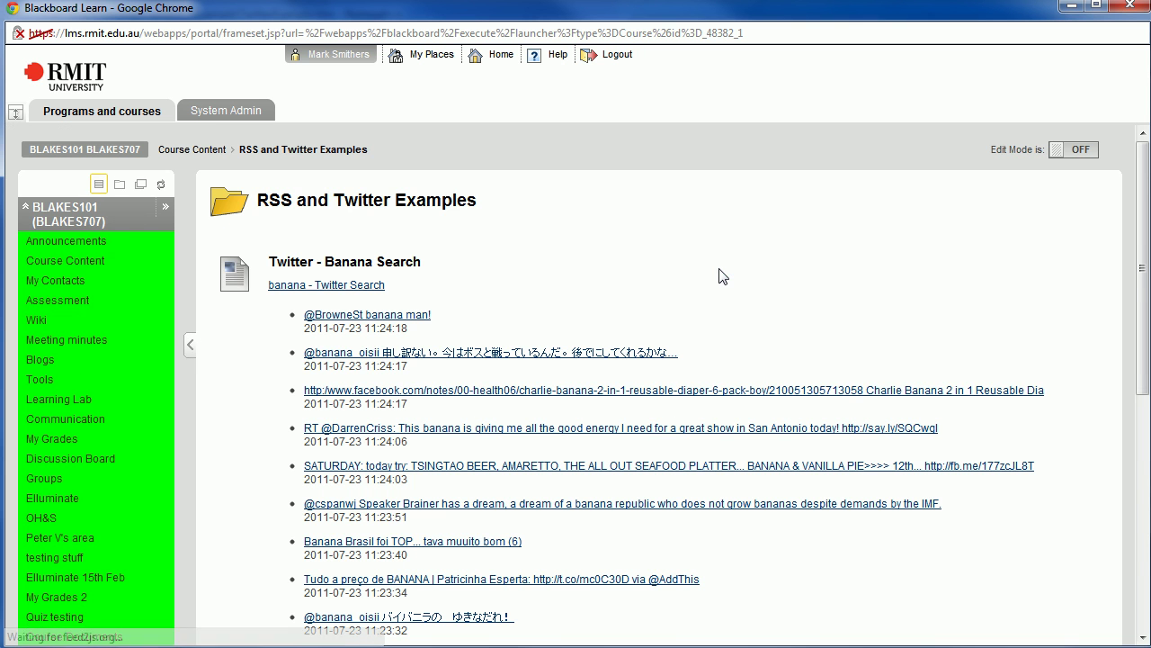
{"action": "scroll", "coordinate": [728, 325], "scroll_direction": "down", "scroll_amount": 2}
{"action": "scroll", "coordinate": [729, 326], "scroll_direction": "down", "scroll_amount": 5}
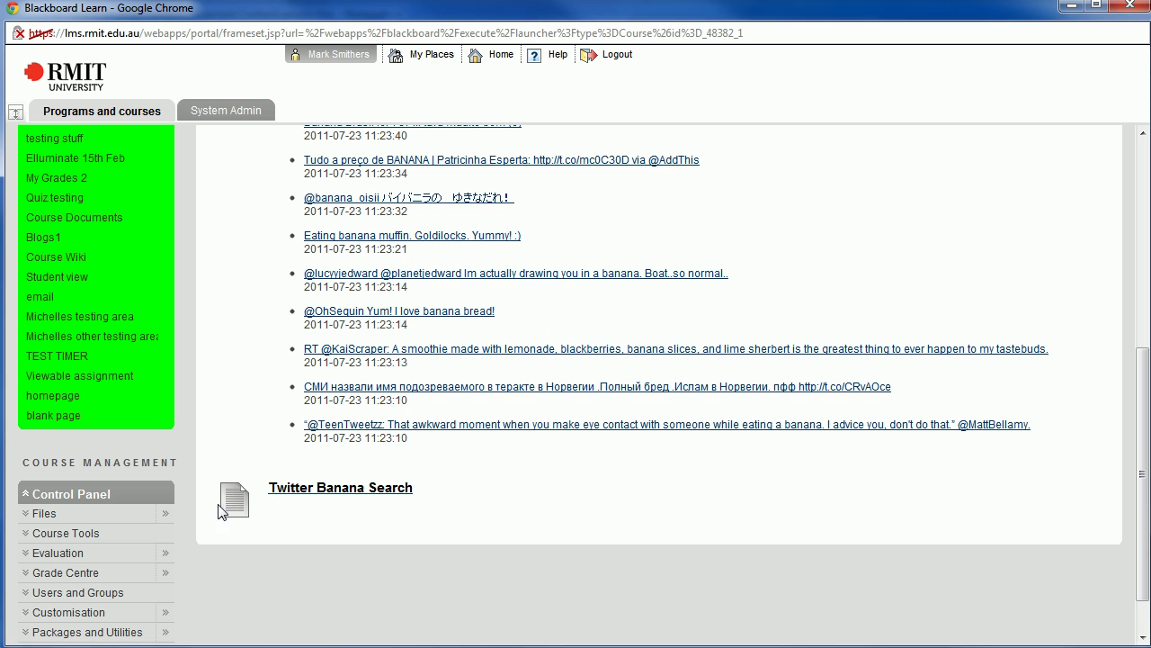
Open the Twitter Banana Search item and watch its live Banana tweets
{"action": "left_click", "coordinate": [372, 496]}
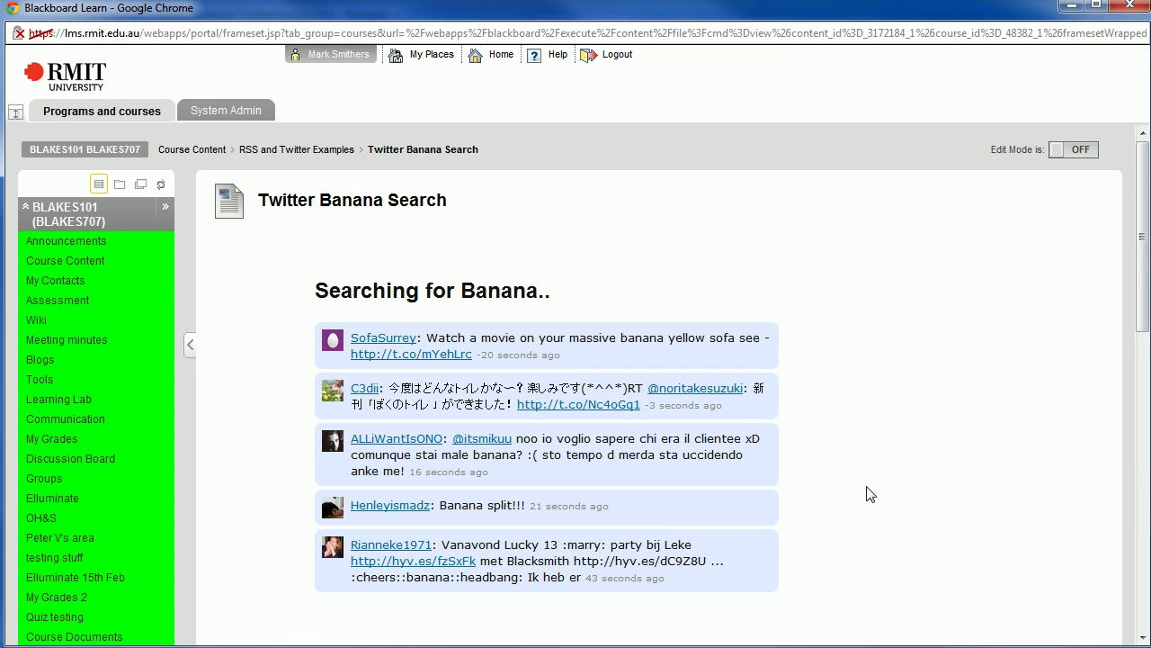
{"action": "scroll", "coordinate": [854, 493], "scroll_direction": "down", "scroll_amount": 1}
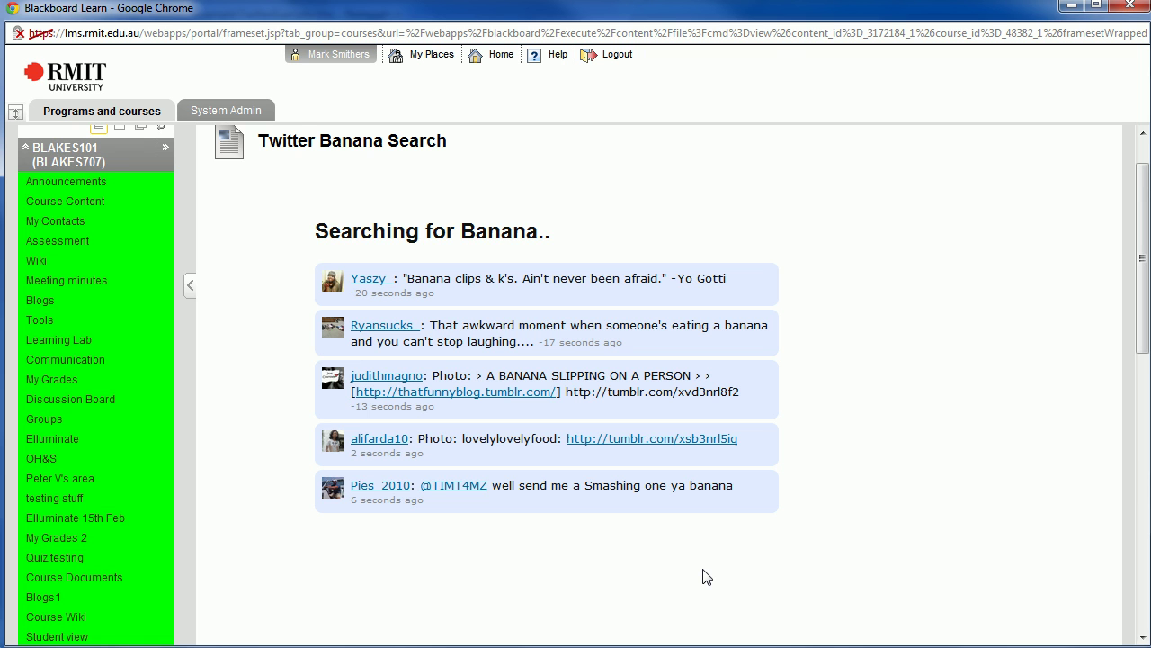
{"action": "scroll", "coordinate": [600, 598], "scroll_direction": "up", "scroll_amount": 1}
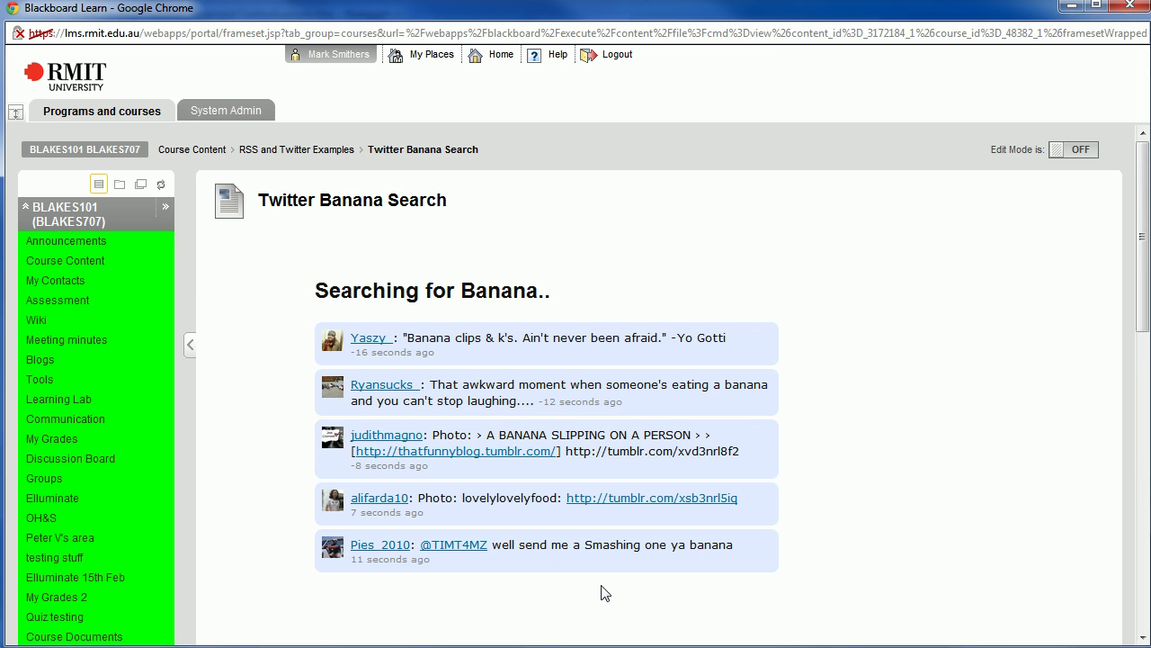
{"action": "scroll", "coordinate": [231, 527], "scroll_direction": "down", "scroll_amount": 1}
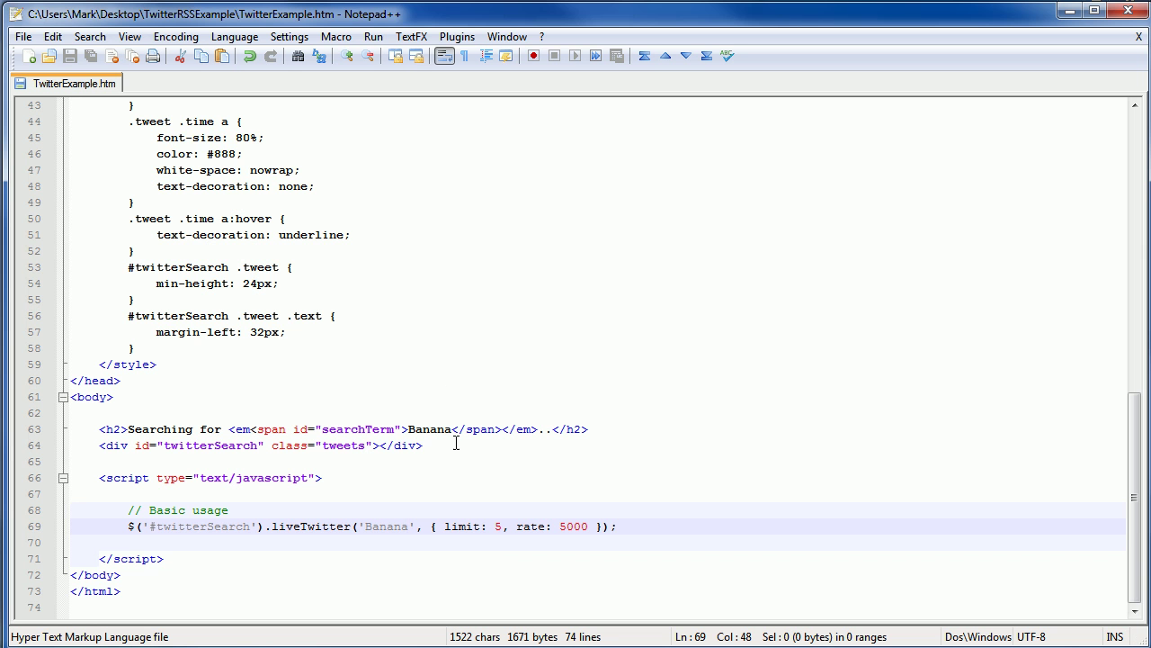
Change the liveTwitter limit in TwitterExample.htm from 5 to 10 and save the file
{"action": "left_click", "coordinate": [445, 321]}
{"action": "double_click", "coordinate": [498, 530]}
{"action": "type", "text": "10"}
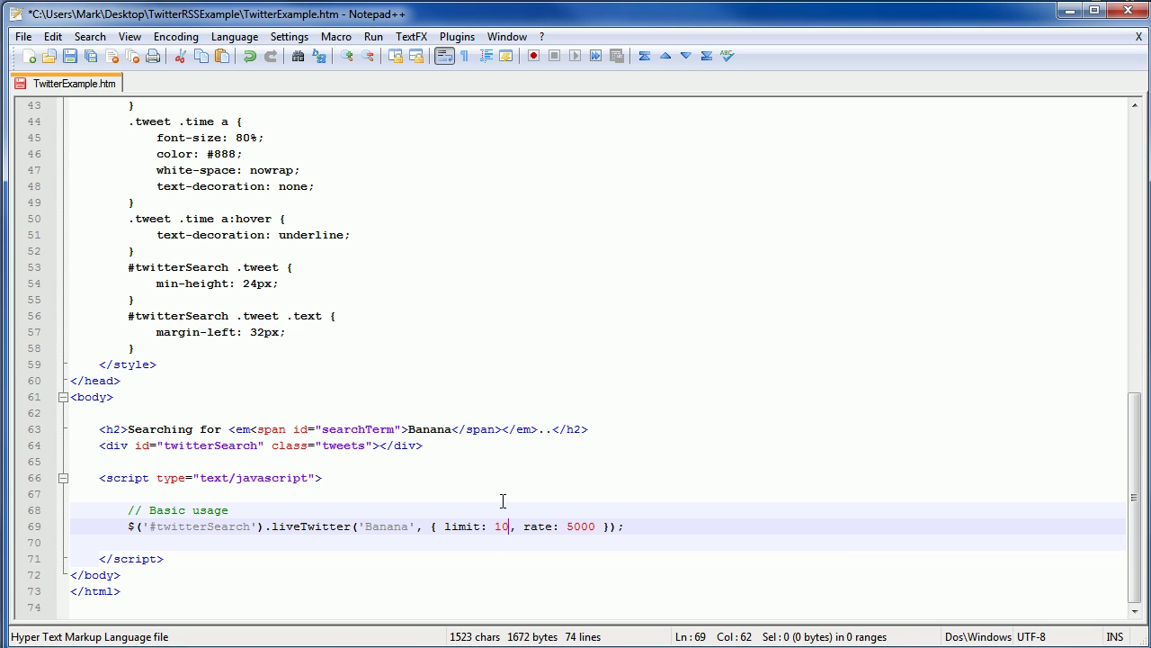
{"action": "left_click", "coordinate": [69, 57]}
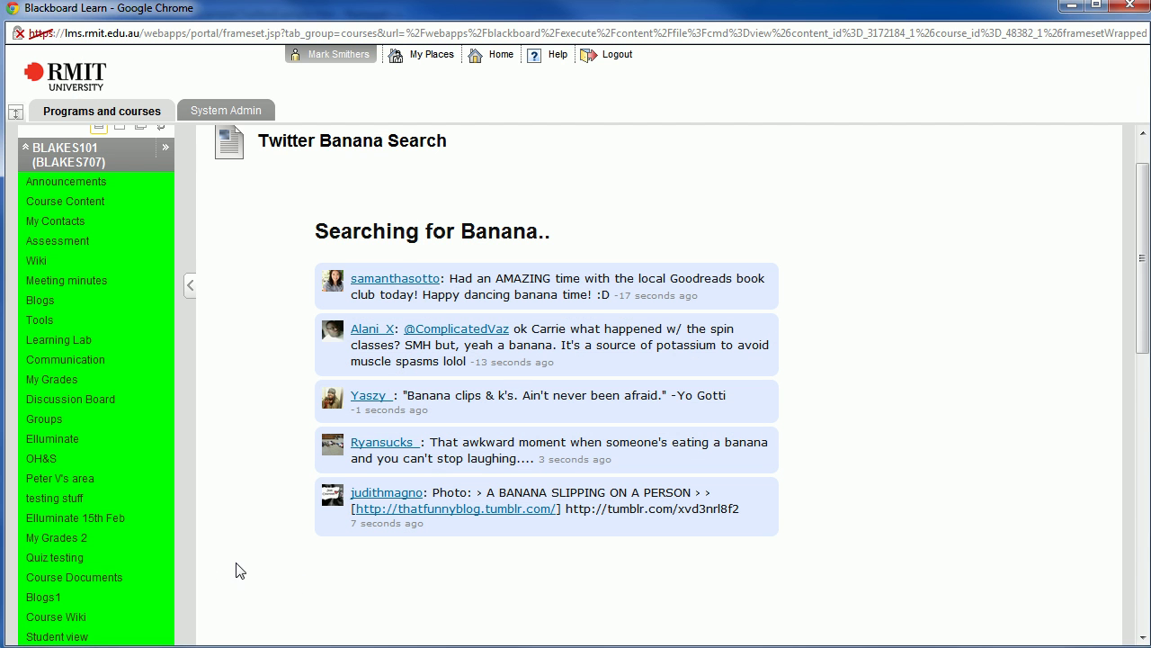
Open the RSS_TwitterExample folder in the course files and choose individual-file upload
{"action": "scroll", "coordinate": [206, 570], "scroll_direction": "down", "scroll_amount": 5}
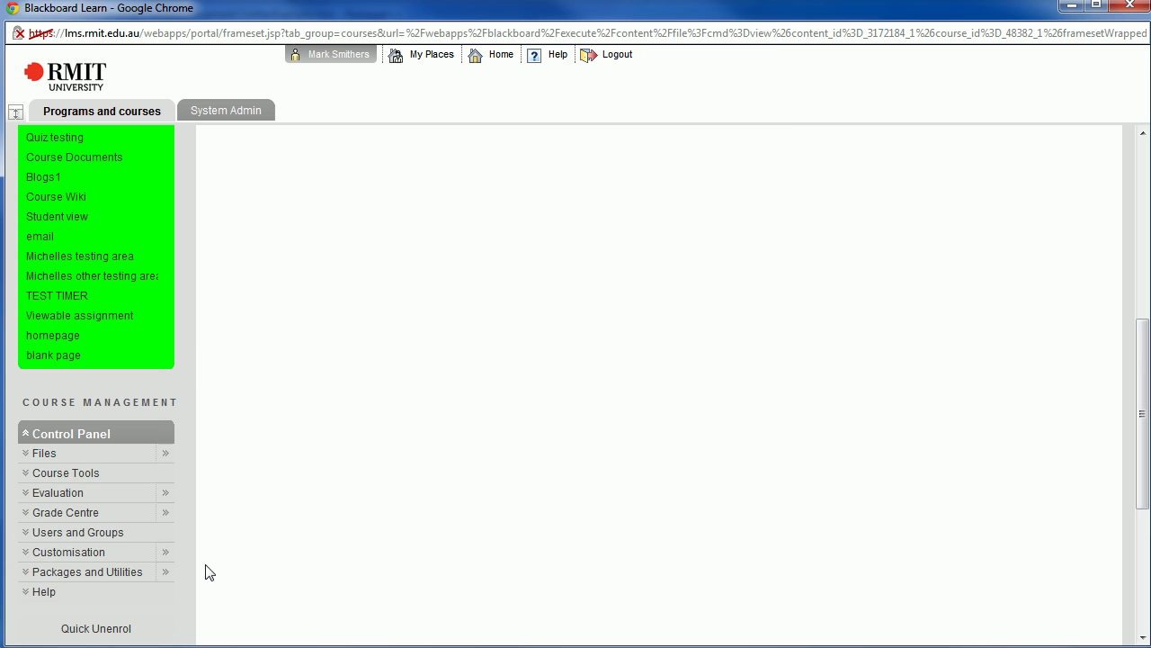
{"action": "left_click", "coordinate": [162, 460]}
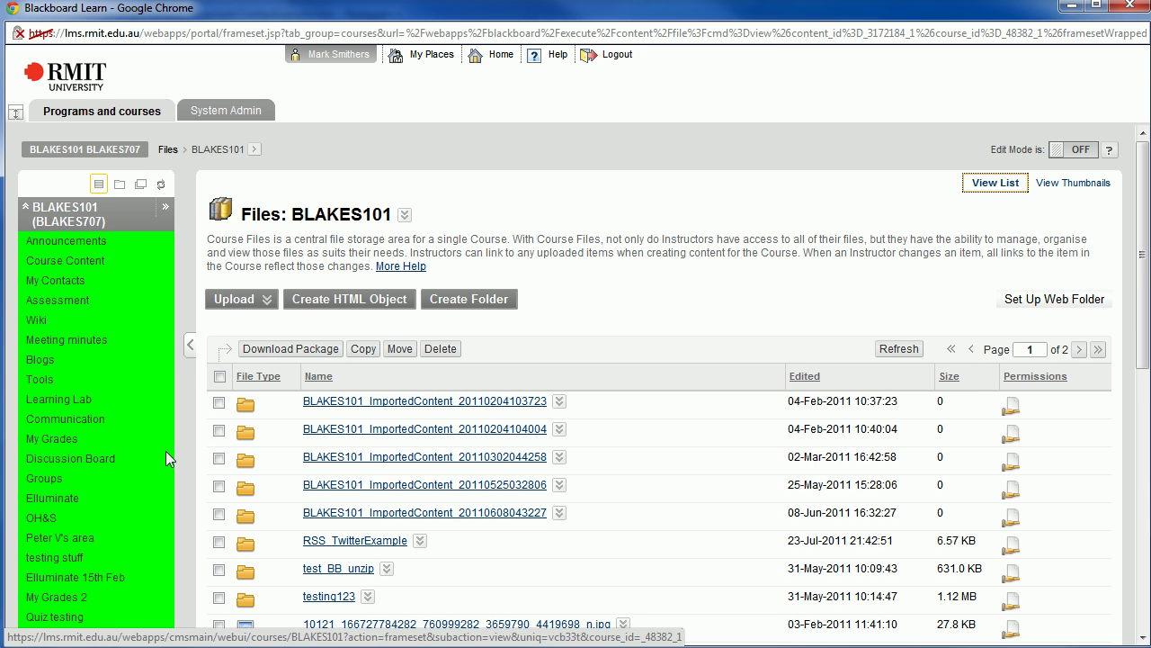
{"action": "left_click", "coordinate": [358, 541]}
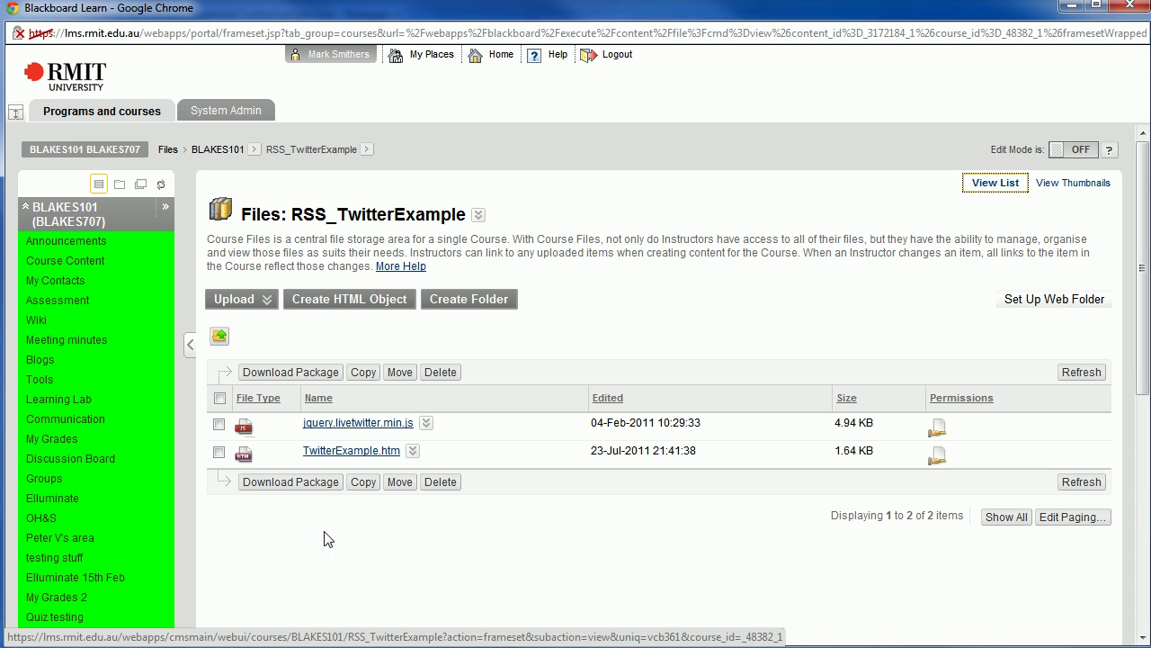
{"action": "left_click", "coordinate": [266, 300]}
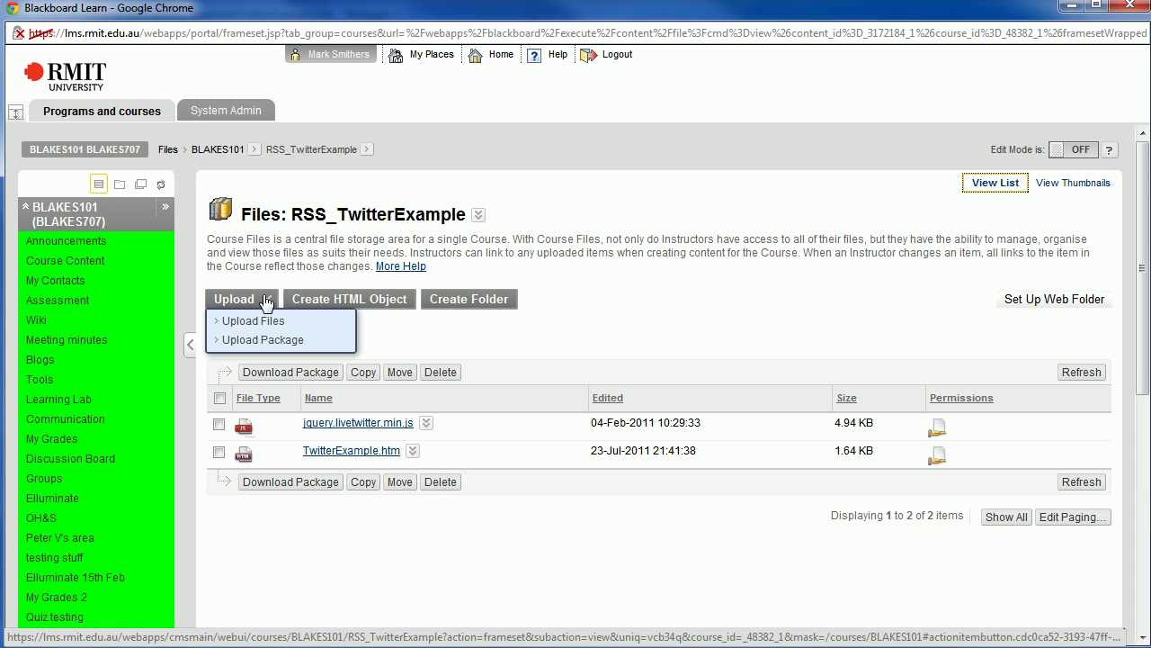
{"action": "left_click", "coordinate": [243, 321]}
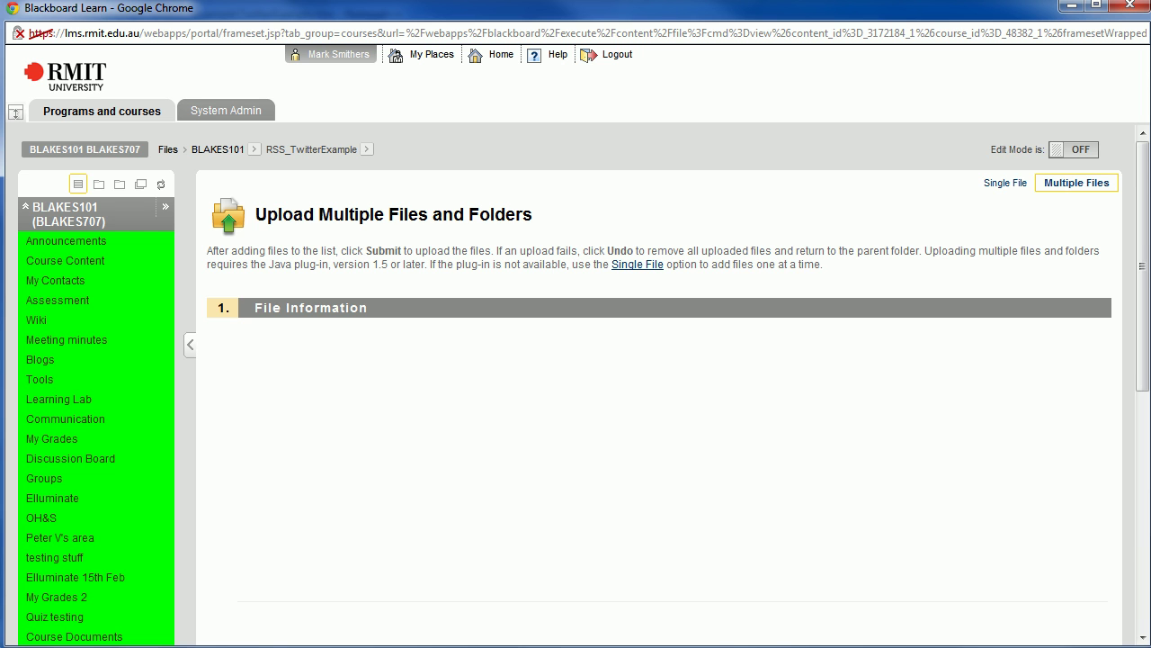
Upload TwitterExample.htm from Explorer, submitting and overwriting the existing copy
{"action": "key", "text": "alt+Tab"}
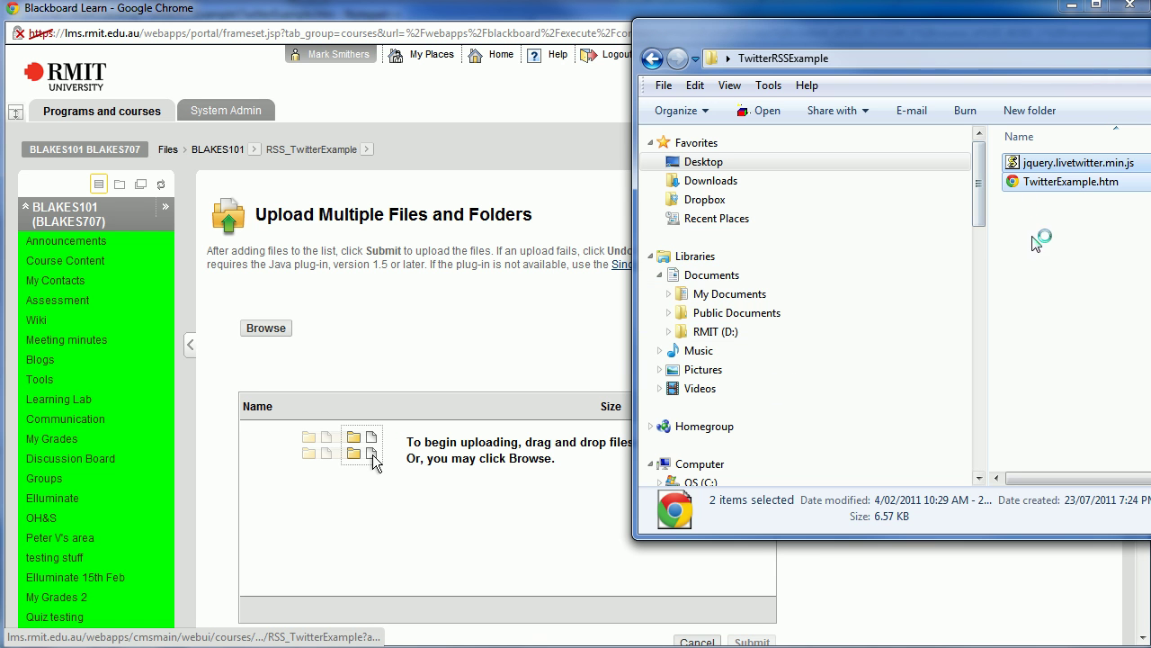
{"action": "left_click_drag", "start_coordinate": [1034, 187], "coordinate": [355, 510]}
{"action": "left_click", "coordinate": [949, 567]}
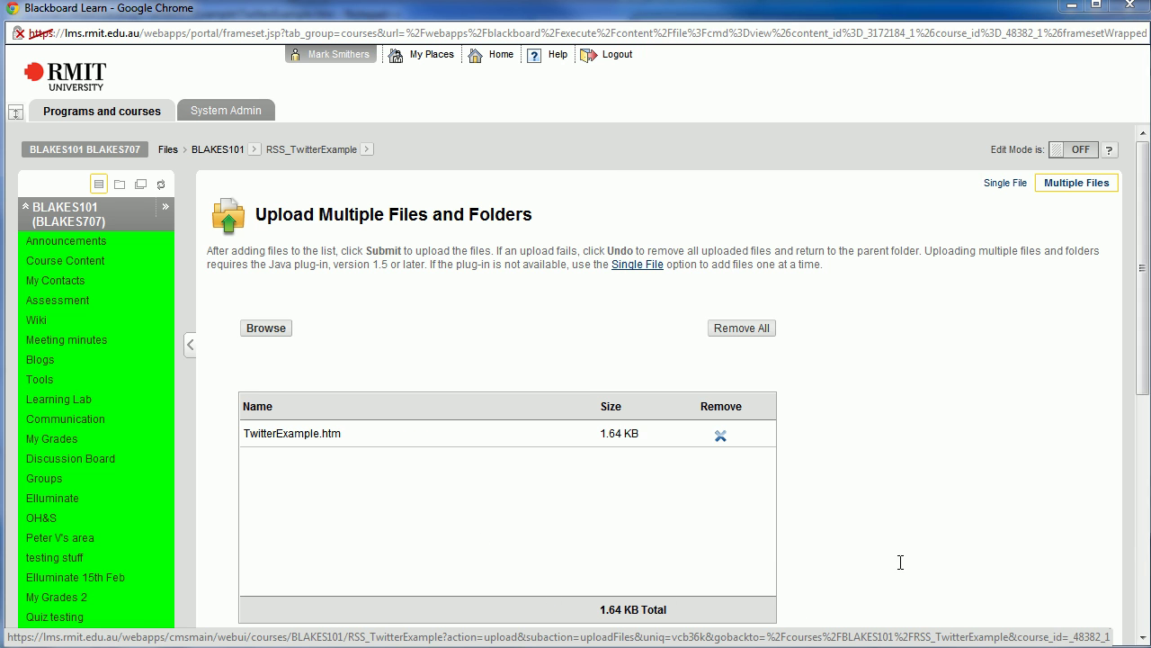
{"action": "scroll", "coordinate": [829, 416], "scroll_direction": "down", "scroll_amount": 2}
{"action": "left_click", "coordinate": [751, 520]}
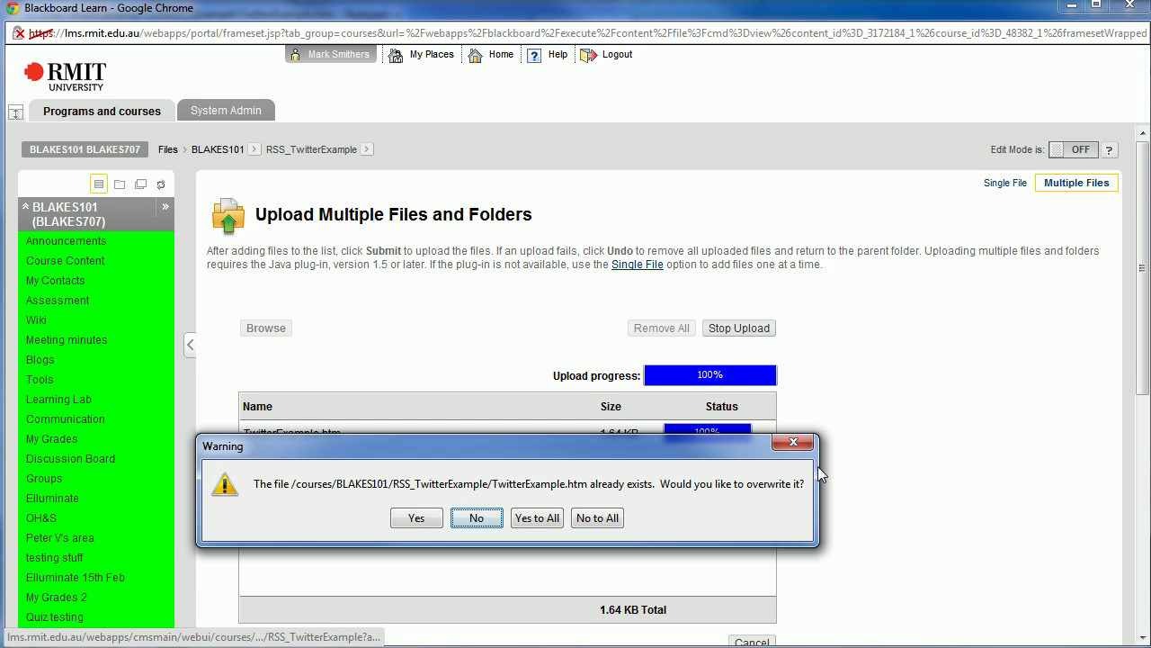
{"action": "left_click", "coordinate": [412, 520]}
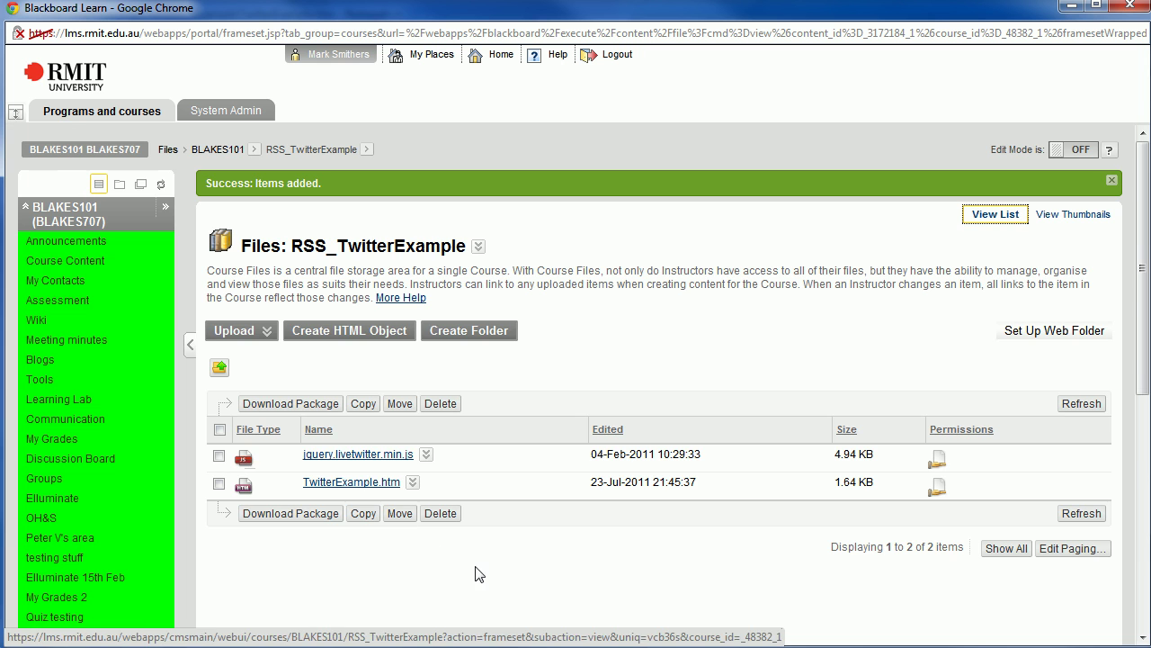
Open Twitter Banana Search in Course Content's RSS and Twitter Examples folder and scroll its tweets
{"action": "left_click", "coordinate": [33, 262]}
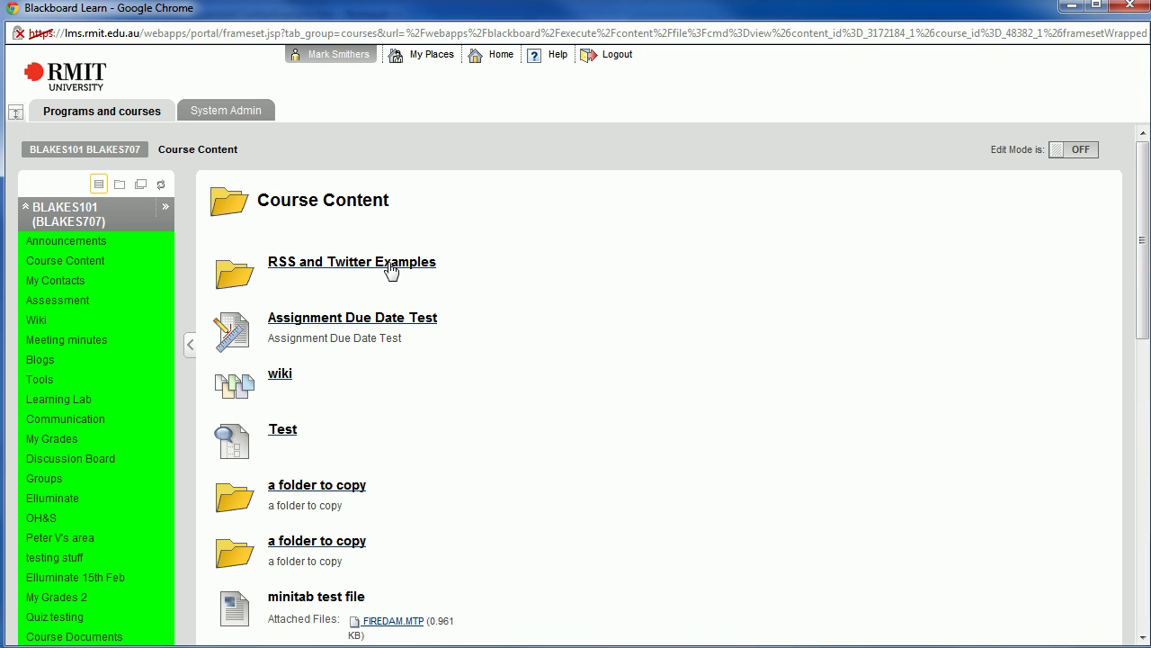
{"action": "left_click", "coordinate": [397, 267]}
{"action": "scroll", "coordinate": [561, 342], "scroll_direction": "down", "scroll_amount": 5}
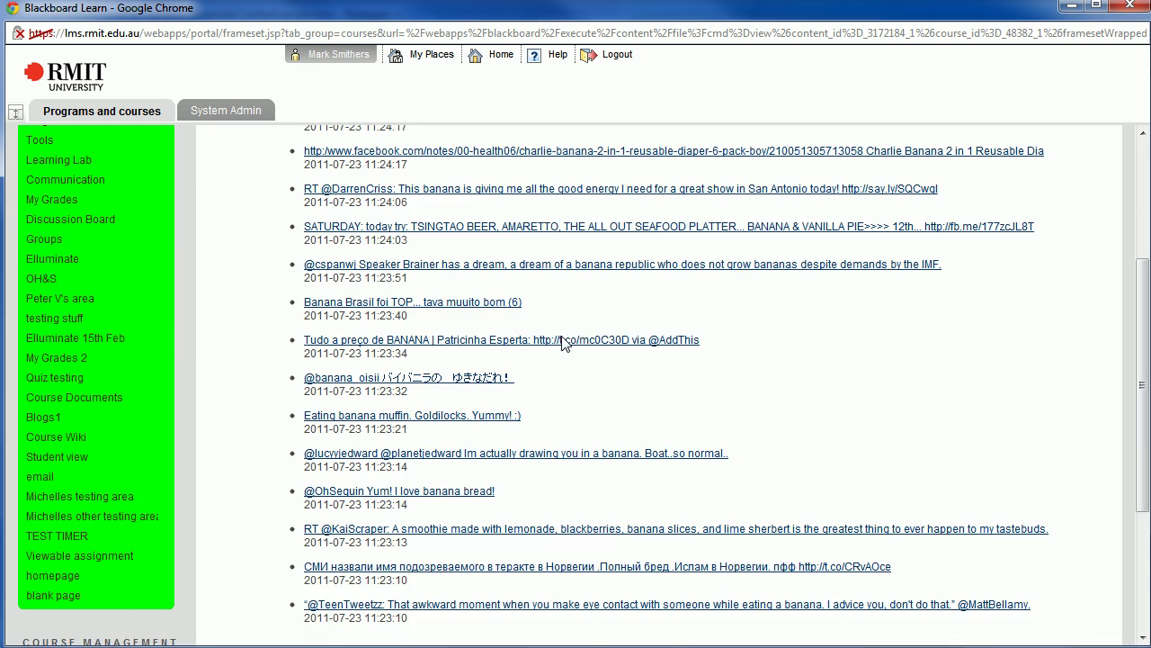
{"action": "left_click", "coordinate": [324, 435]}
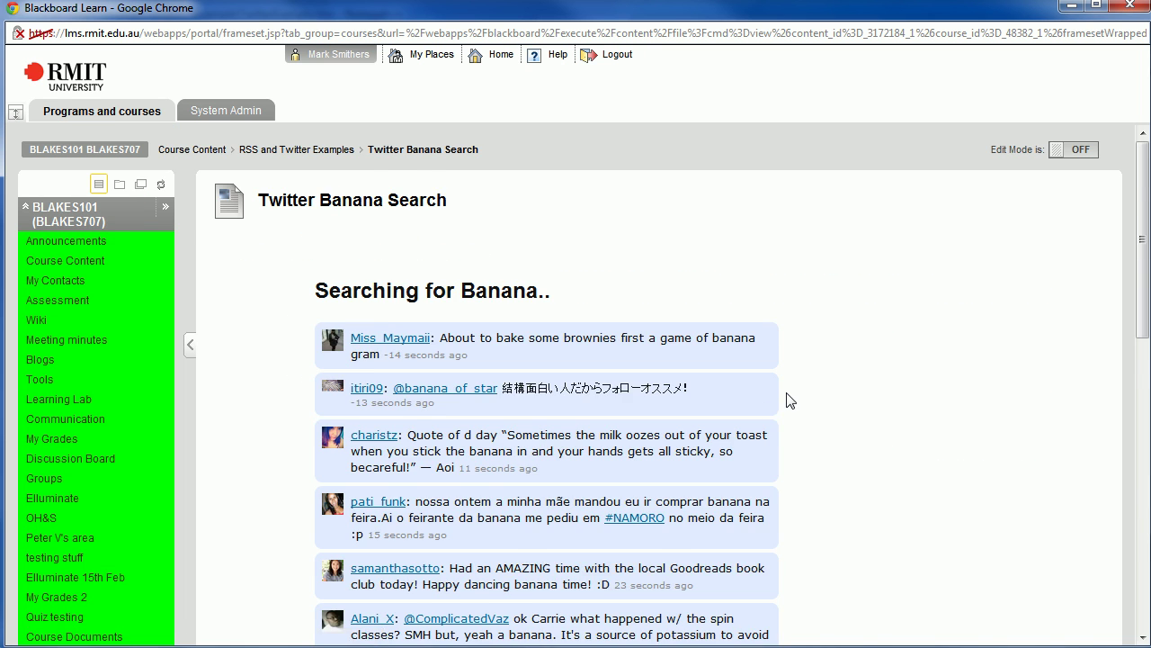
{"action": "scroll", "coordinate": [789, 399], "scroll_direction": "down", "scroll_amount": 5}
{"action": "scroll", "coordinate": [789, 398], "scroll_direction": "up", "scroll_amount": 3}
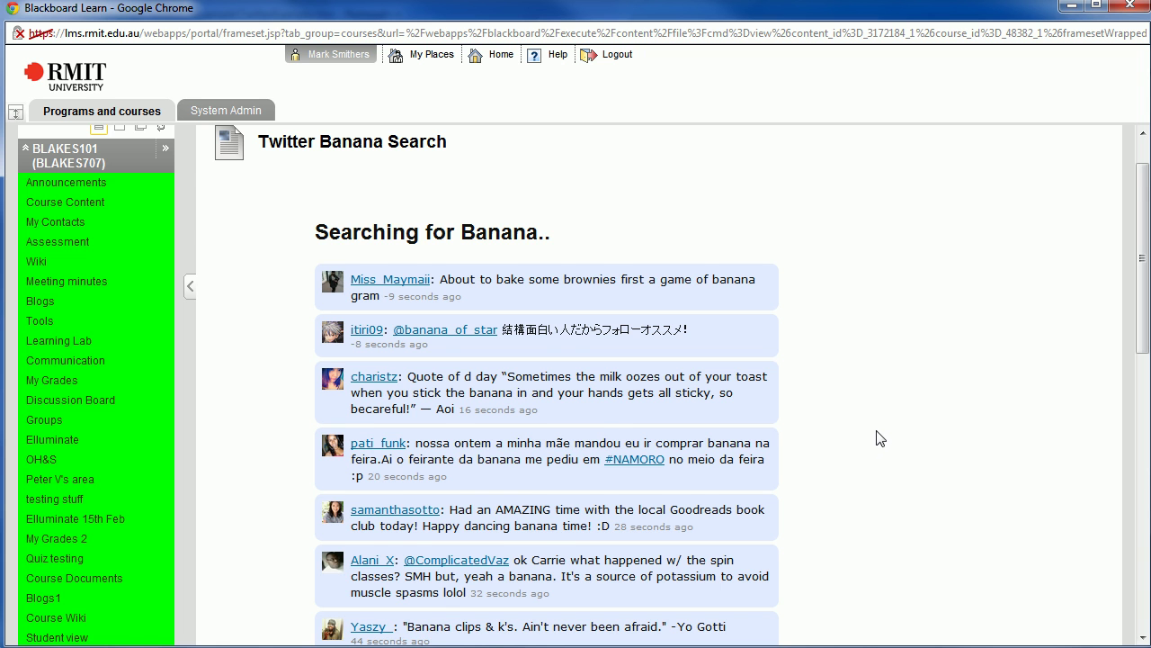
{"action": "scroll", "coordinate": [880, 438], "scroll_direction": "down", "scroll_amount": 3}
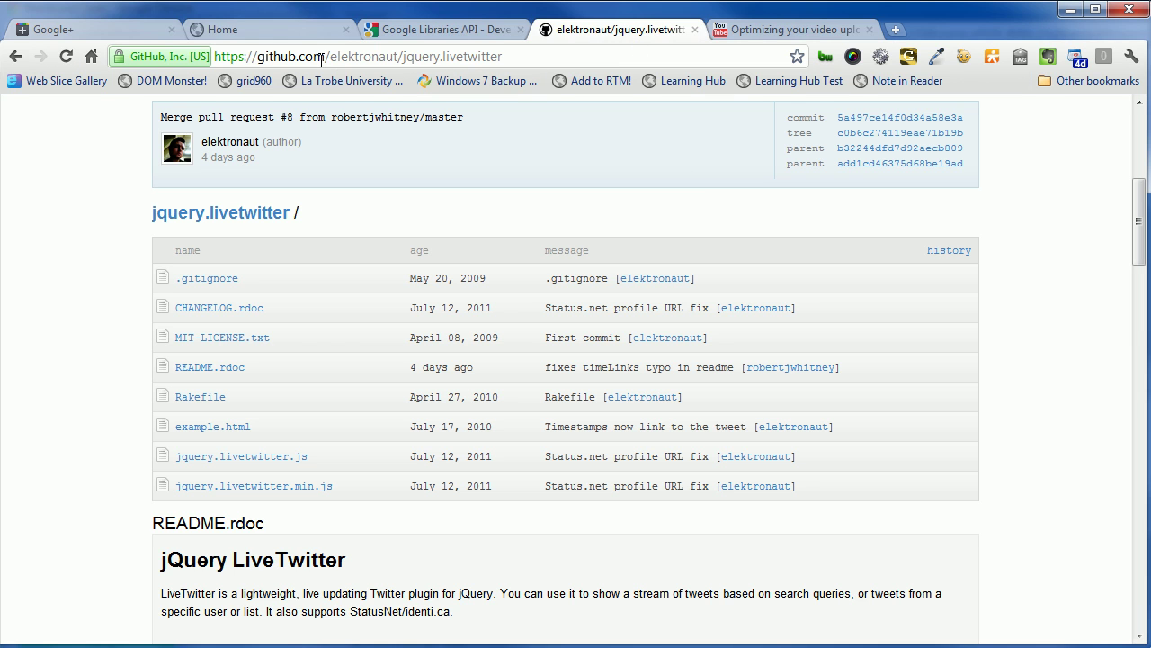
Scroll the jquery.livetwitter README past the 'bacon' basic usage example to the Global options table
{"action": "left_click_drag", "start_coordinate": [322, 60], "coordinate": [517, 53]}
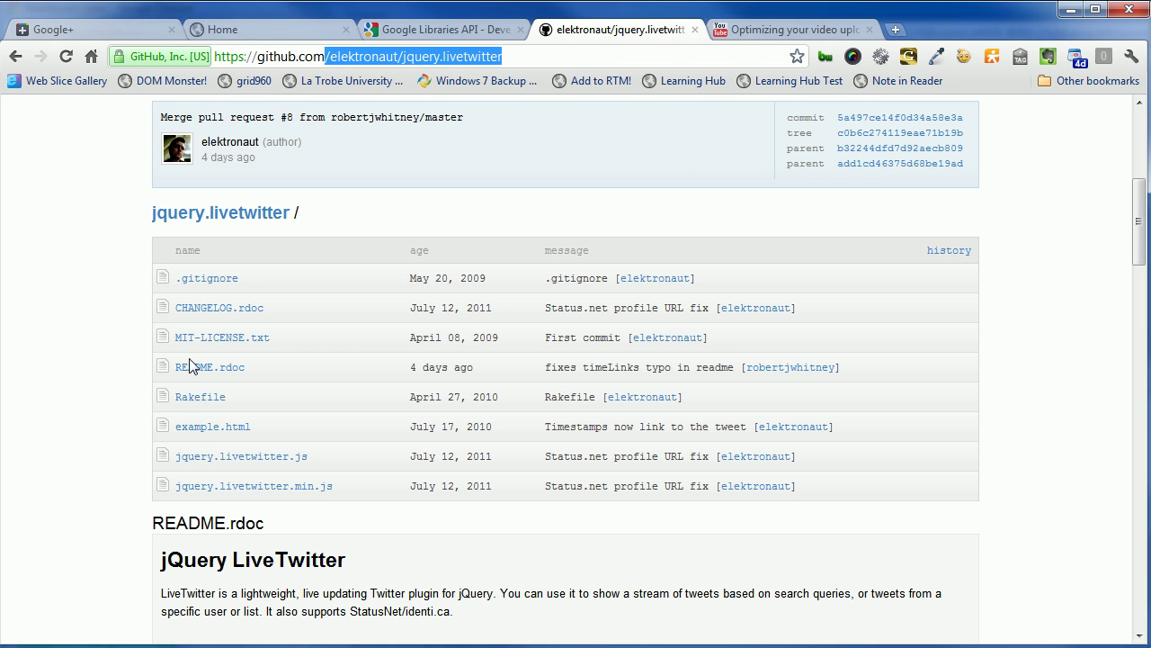
{"action": "scroll", "coordinate": [137, 493], "scroll_direction": "down", "scroll_amount": 2}
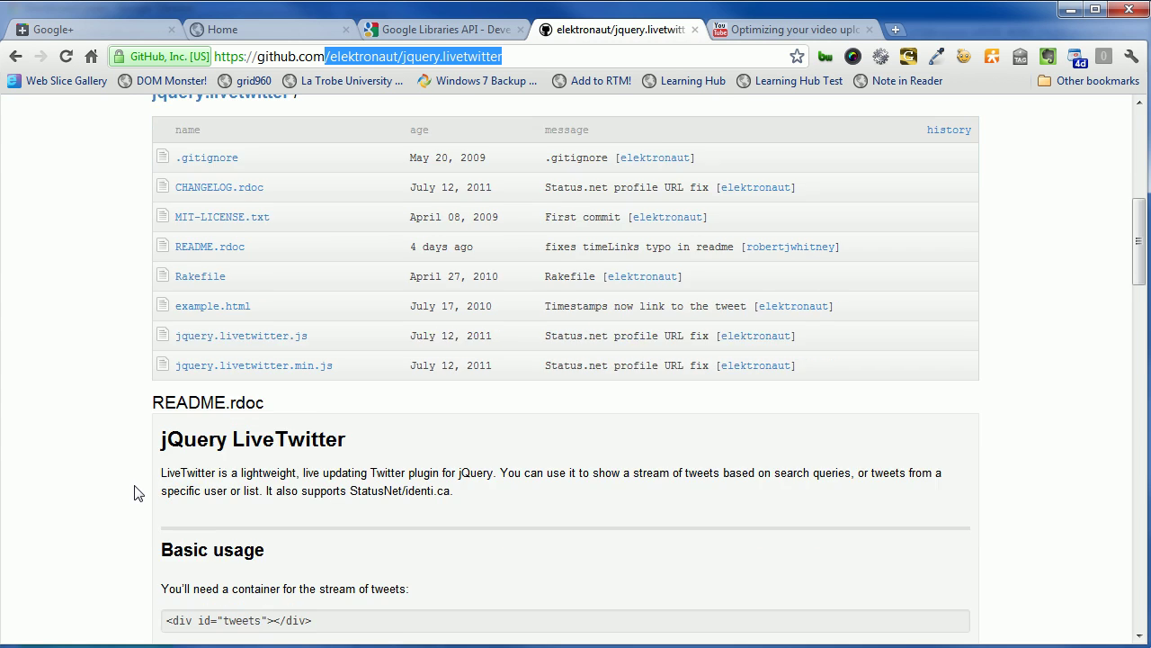
{"action": "scroll", "coordinate": [136, 493], "scroll_direction": "down", "scroll_amount": 5}
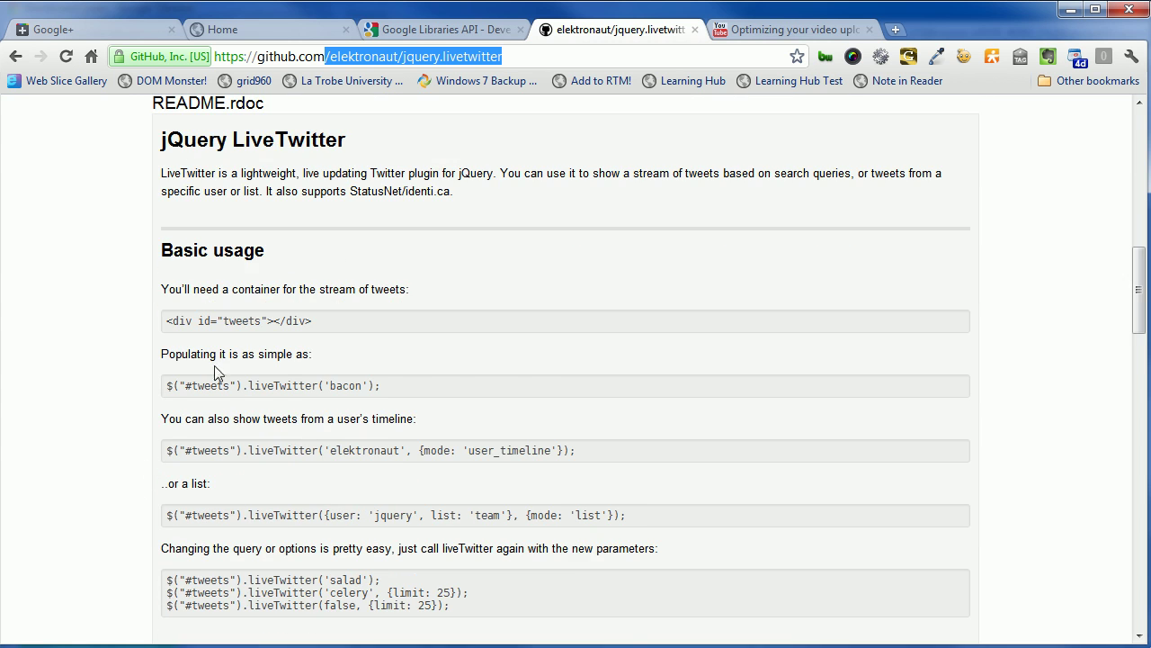
{"action": "left_click_drag", "start_coordinate": [325, 385], "coordinate": [370, 383]}
{"action": "left_click", "coordinate": [457, 415]}
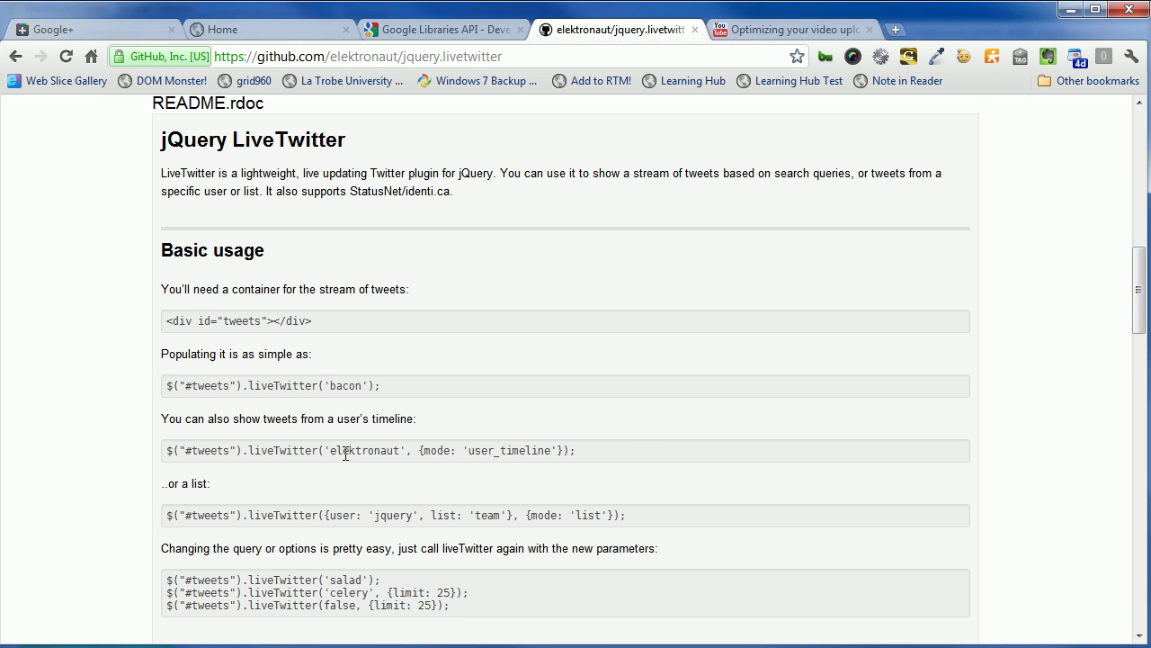
{"action": "scroll", "coordinate": [346, 455], "scroll_direction": "down", "scroll_amount": 3}
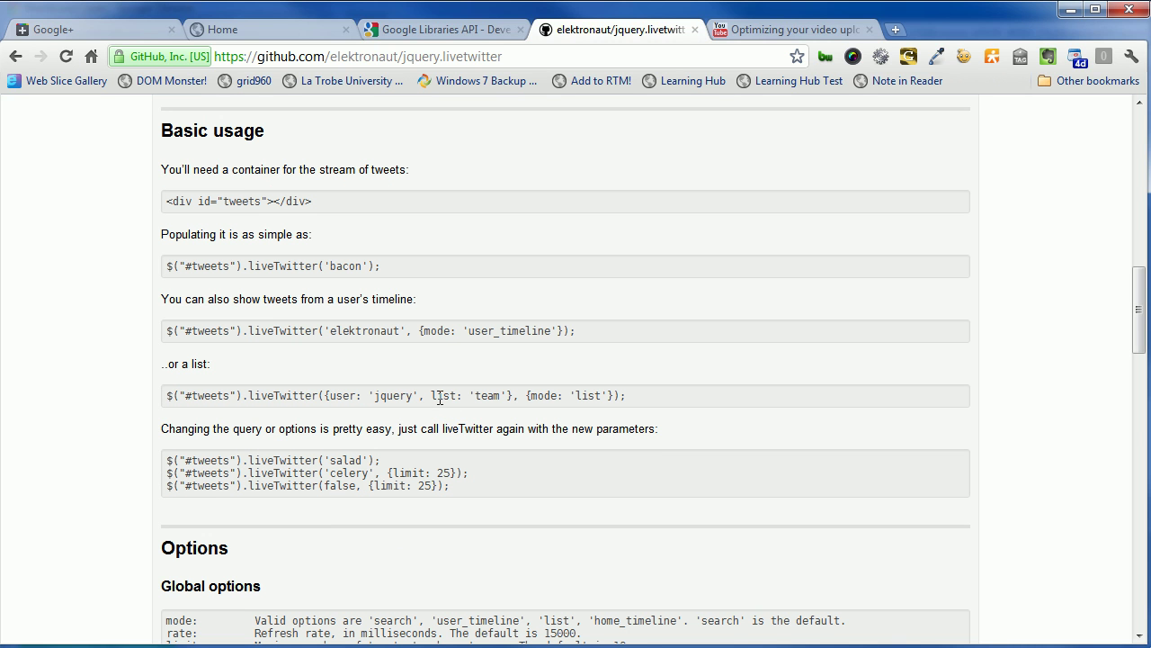
{"action": "scroll", "coordinate": [486, 425], "scroll_direction": "down", "scroll_amount": 3}
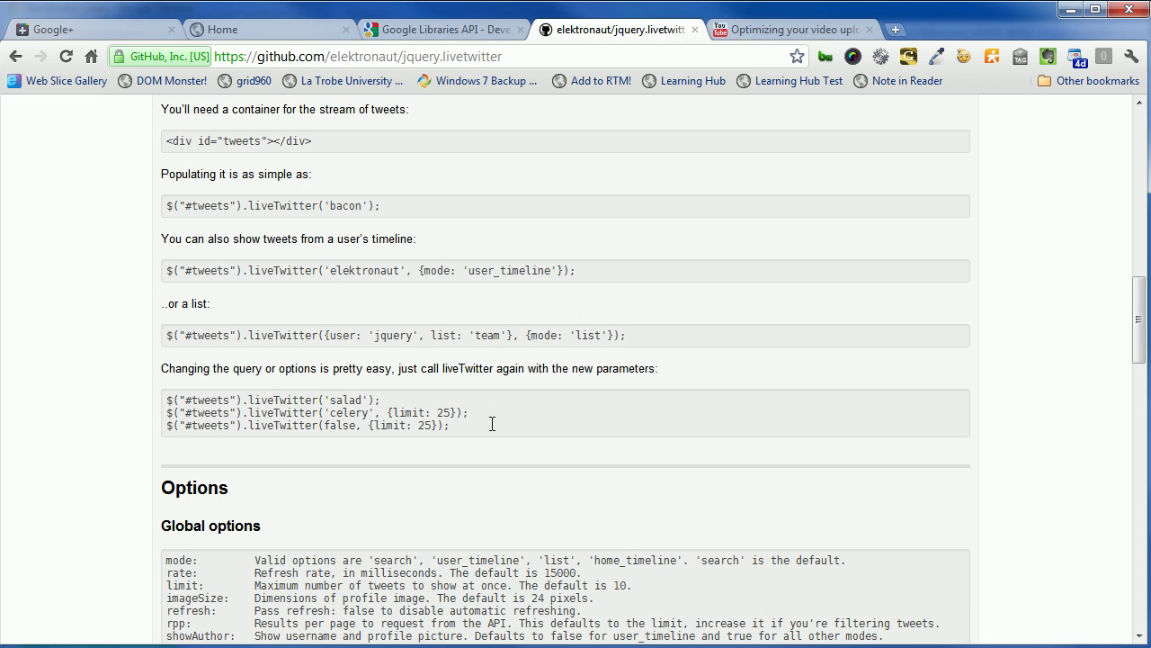
Scroll through the README's Options, Advanced usage and Callbacks sections
{"action": "scroll", "coordinate": [492, 424], "scroll_direction": "down", "scroll_amount": 9}
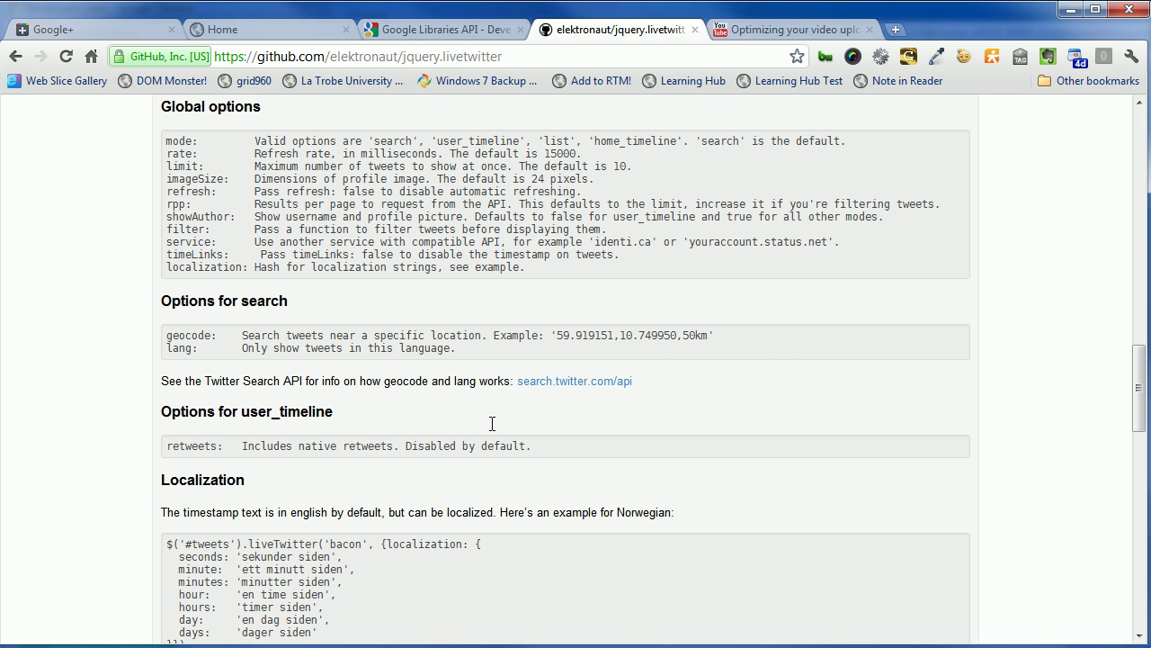
{"action": "scroll", "coordinate": [492, 424], "scroll_direction": "up", "scroll_amount": 3}
{"action": "scroll", "coordinate": [493, 424], "scroll_direction": "down", "scroll_amount": 5}
{"action": "scroll", "coordinate": [492, 423], "scroll_direction": "up", "scroll_amount": 6}
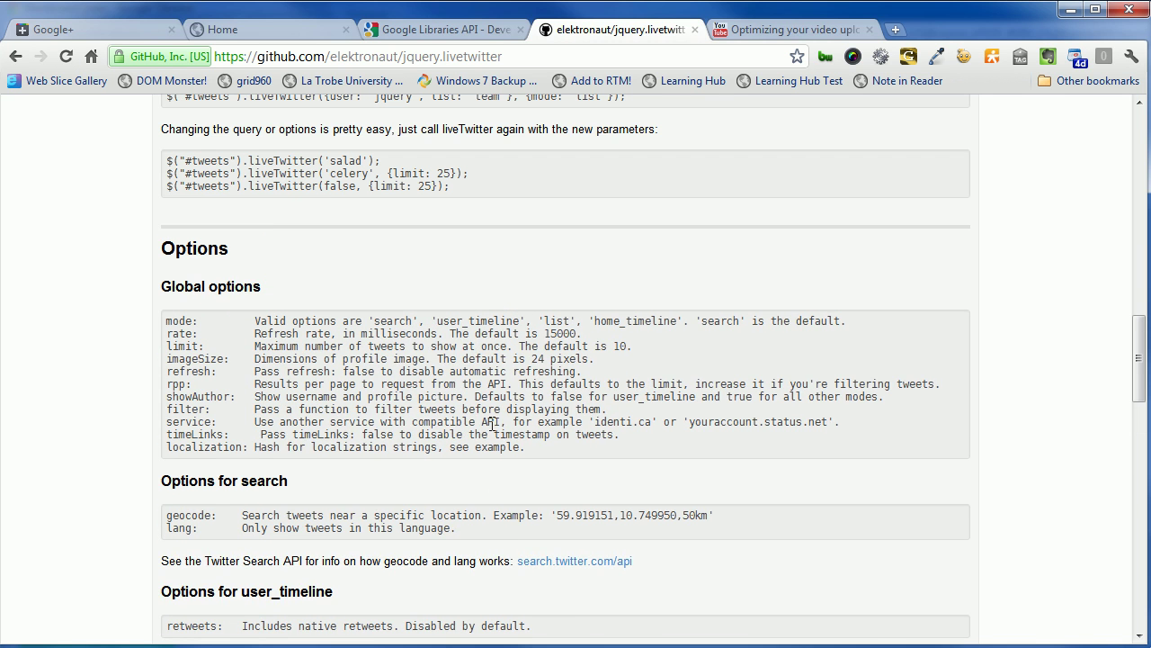
{"action": "scroll", "coordinate": [492, 424], "scroll_direction": "down", "scroll_amount": 12}
{"action": "scroll", "coordinate": [492, 424], "scroll_direction": "up", "scroll_amount": 3}
{"action": "scroll", "coordinate": [492, 424], "scroll_direction": "down", "scroll_amount": 4}
{"action": "scroll", "coordinate": [492, 424], "scroll_direction": "down", "scroll_amount": 4}
{"action": "scroll", "coordinate": [492, 423], "scroll_direction": "down", "scroll_amount": 3}
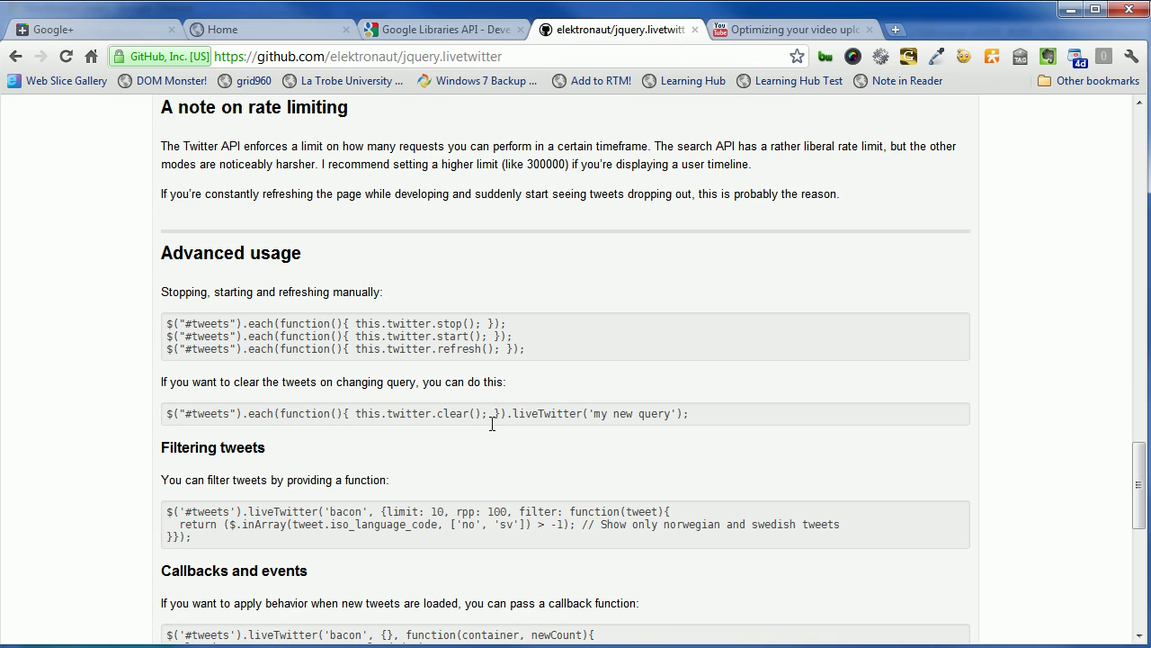
{"action": "scroll", "coordinate": [492, 424], "scroll_direction": "down", "scroll_amount": 1}
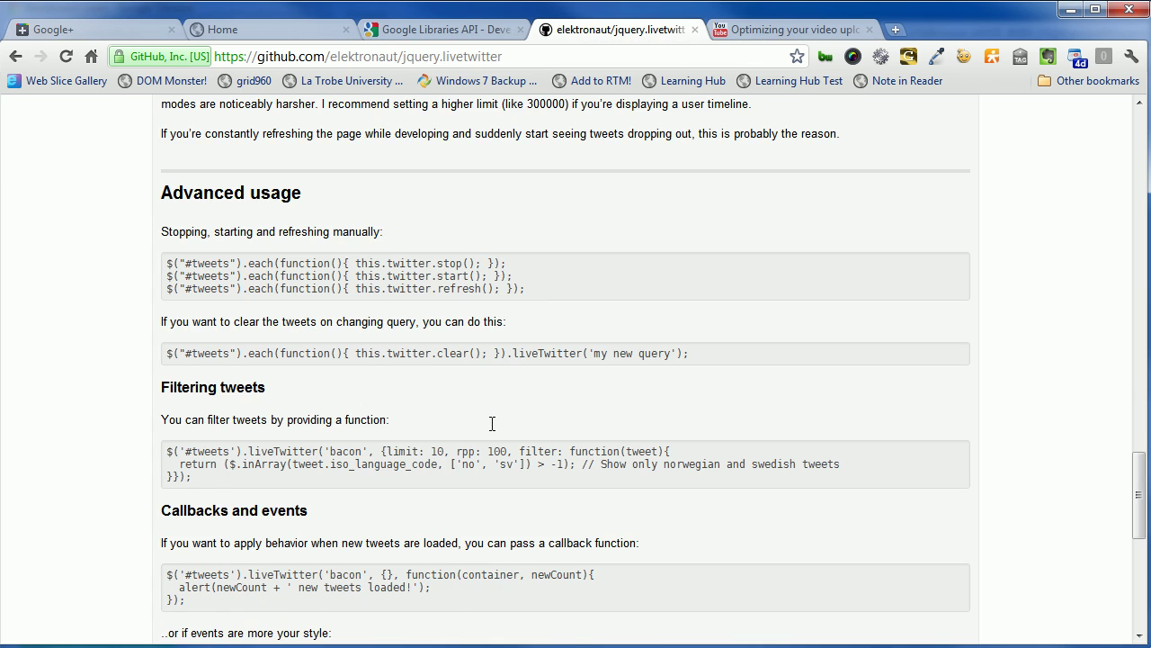
{"action": "scroll", "coordinate": [492, 424], "scroll_direction": "up", "scroll_amount": 12}
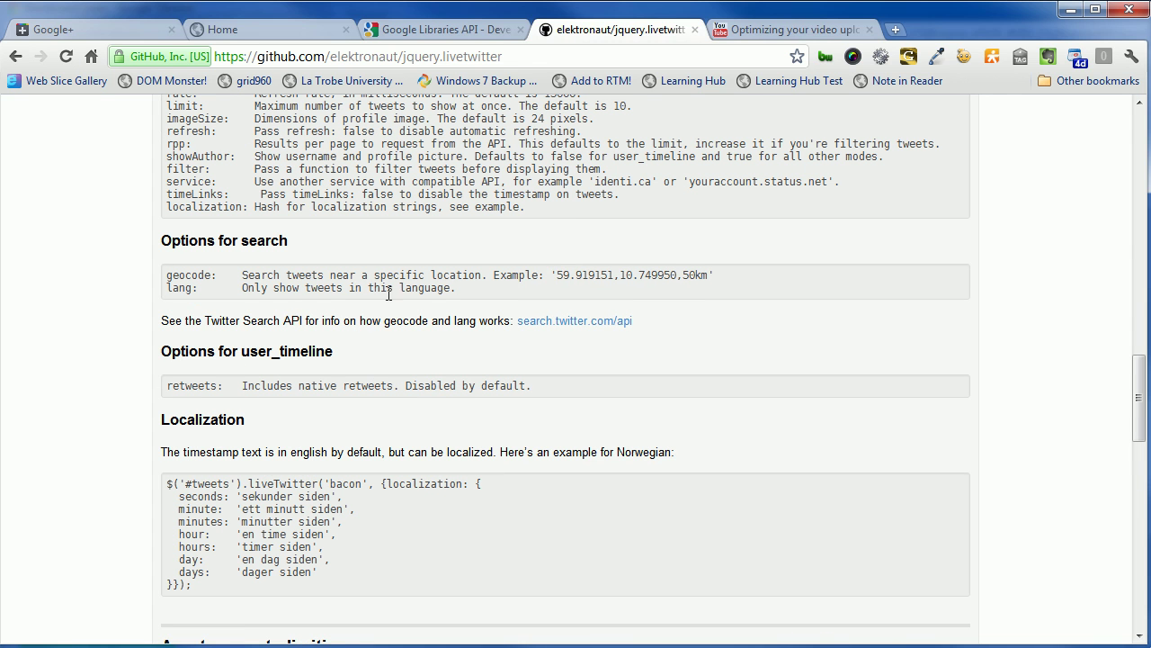
Highlight the geocode example value, then scroll back toward the file list
{"action": "left_click_drag", "start_coordinate": [553, 275], "coordinate": [702, 275]}
{"action": "left_click", "coordinate": [734, 290]}
{"action": "scroll", "coordinate": [731, 289], "scroll_direction": "up", "scroll_amount": 18}
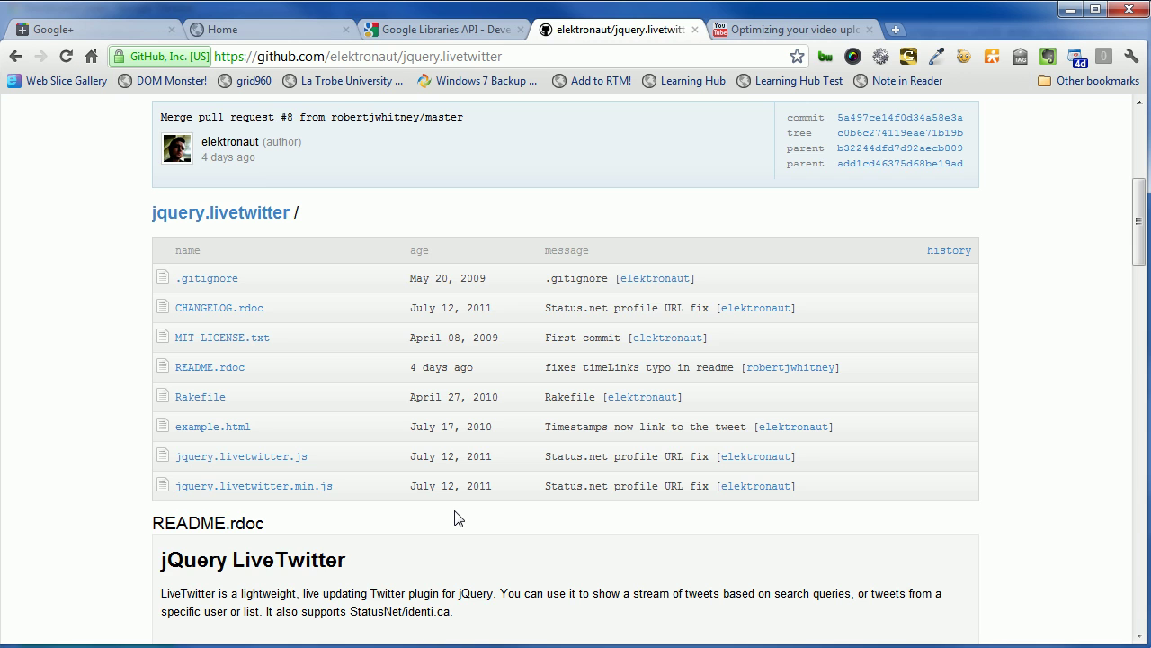
Scroll up to the repository header showing 71 watchers and 15 forks
{"action": "scroll", "coordinate": [458, 518], "scroll_direction": "up", "scroll_amount": 6}
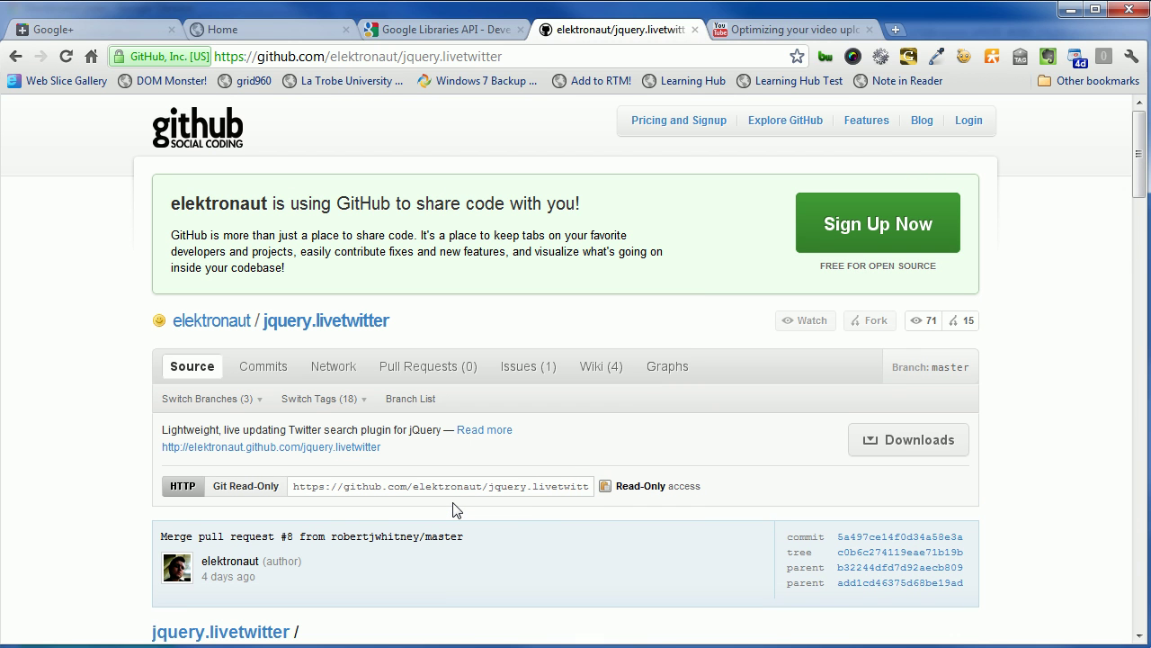